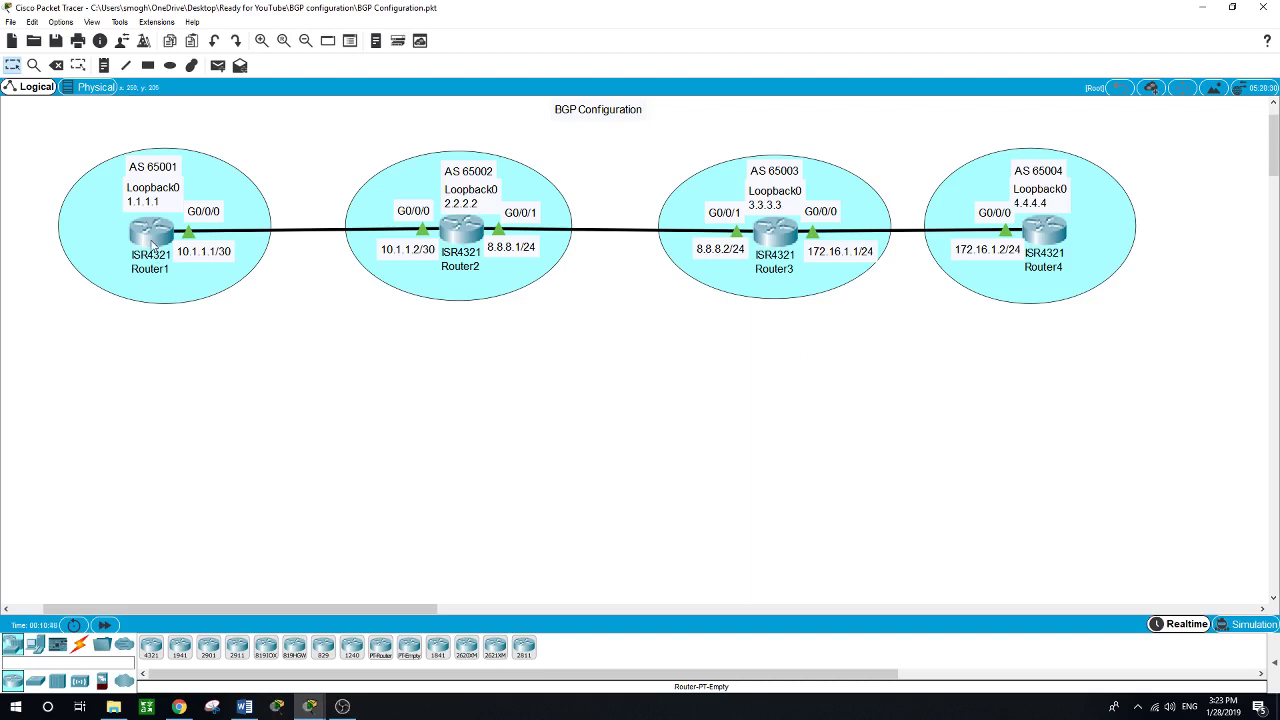
Step: Open Router1's console and enter privileged mode with 'en'
click(155, 247)
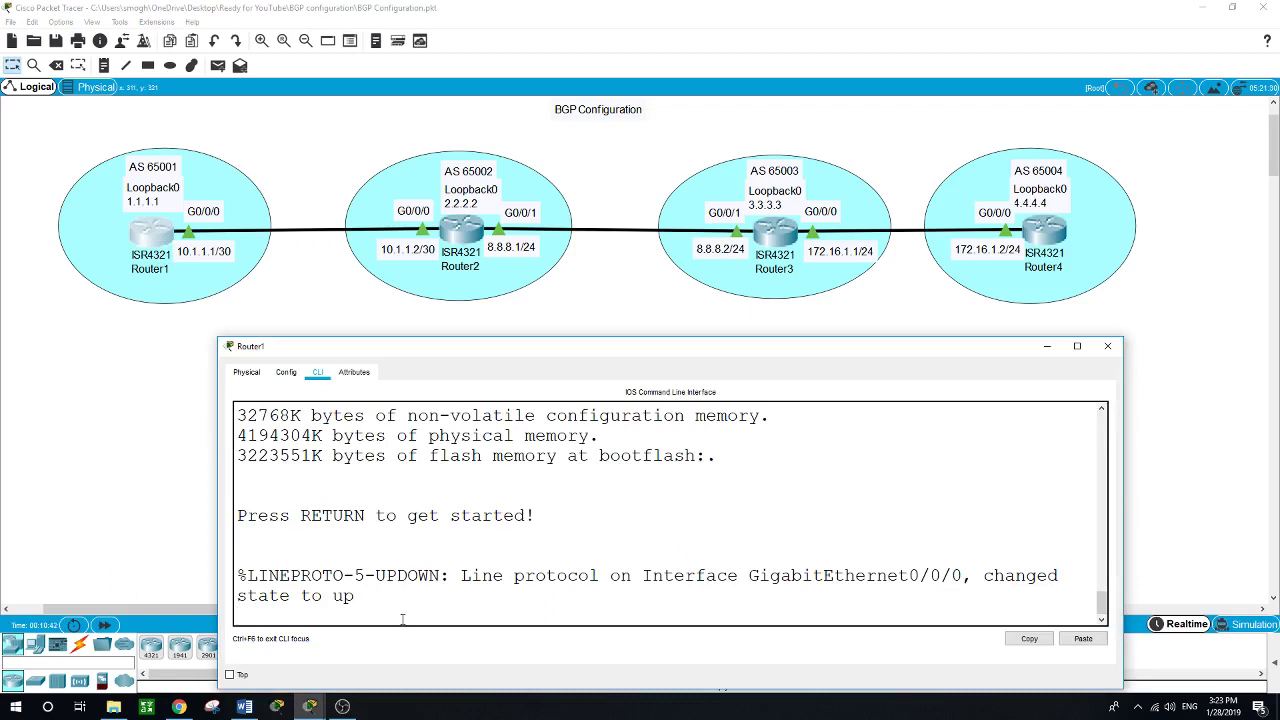
key(Return)
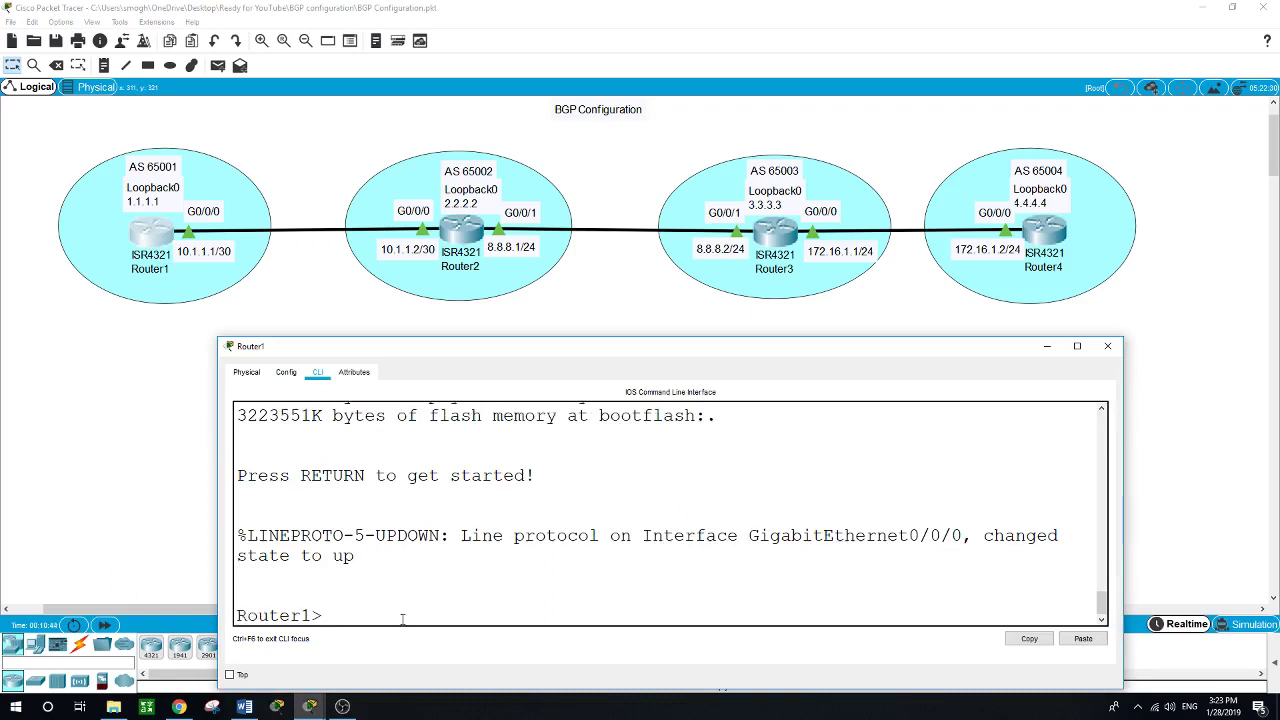
text(en)
key(Return)
Step: List Router1's interfaces: G0/0/0 at 10.1.1.1 and Loopback0 at 1.1.1.1, both up
text(shw)
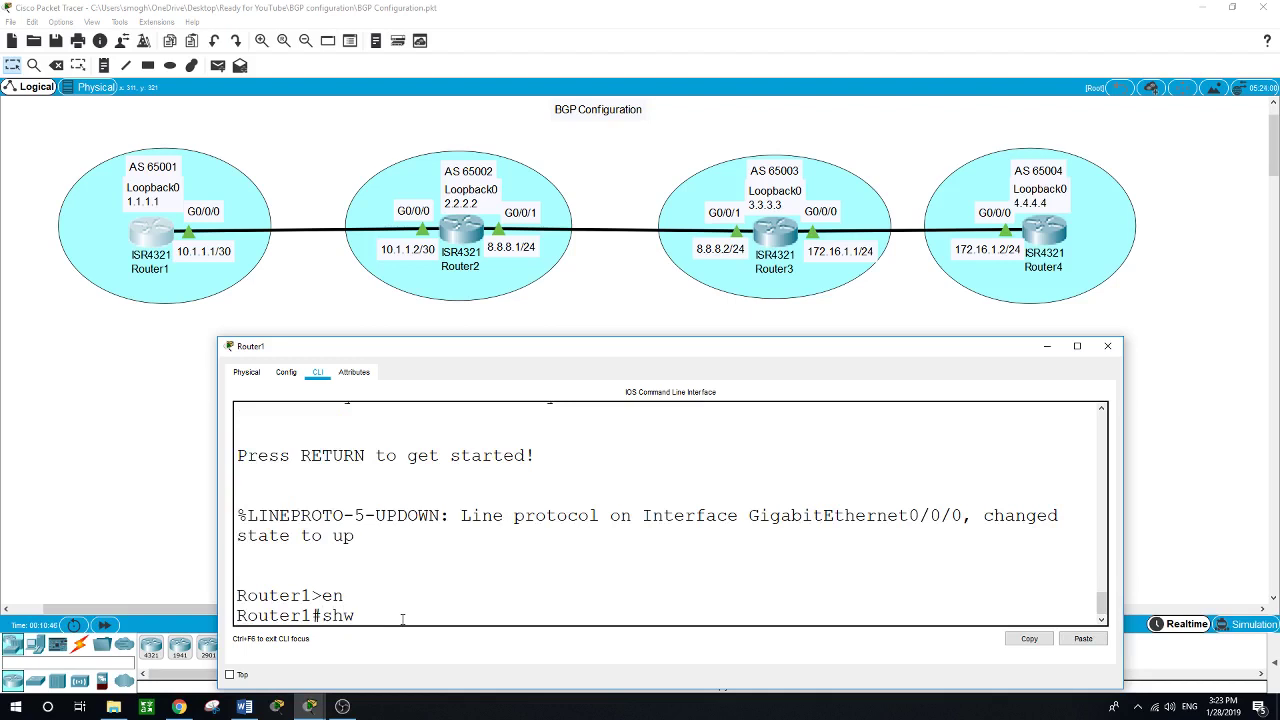
key(BackSpace)
text(ow ip int brief)
key(Return)
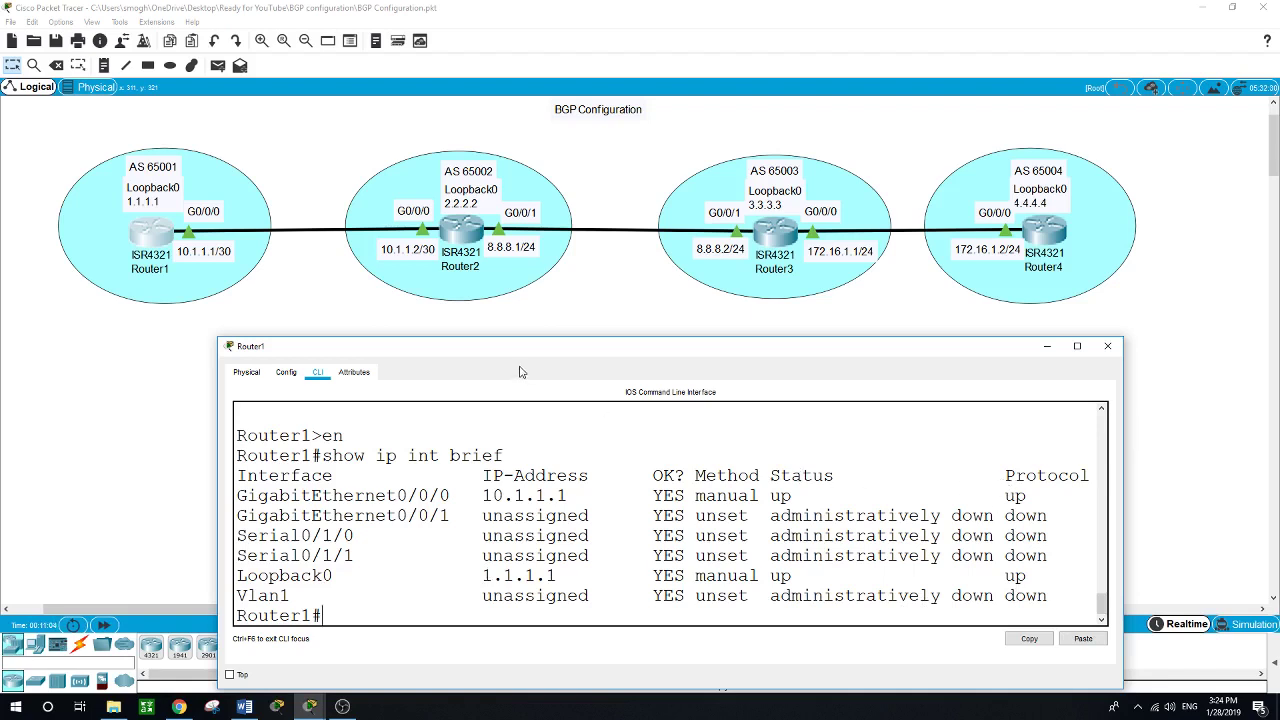
click(468, 236)
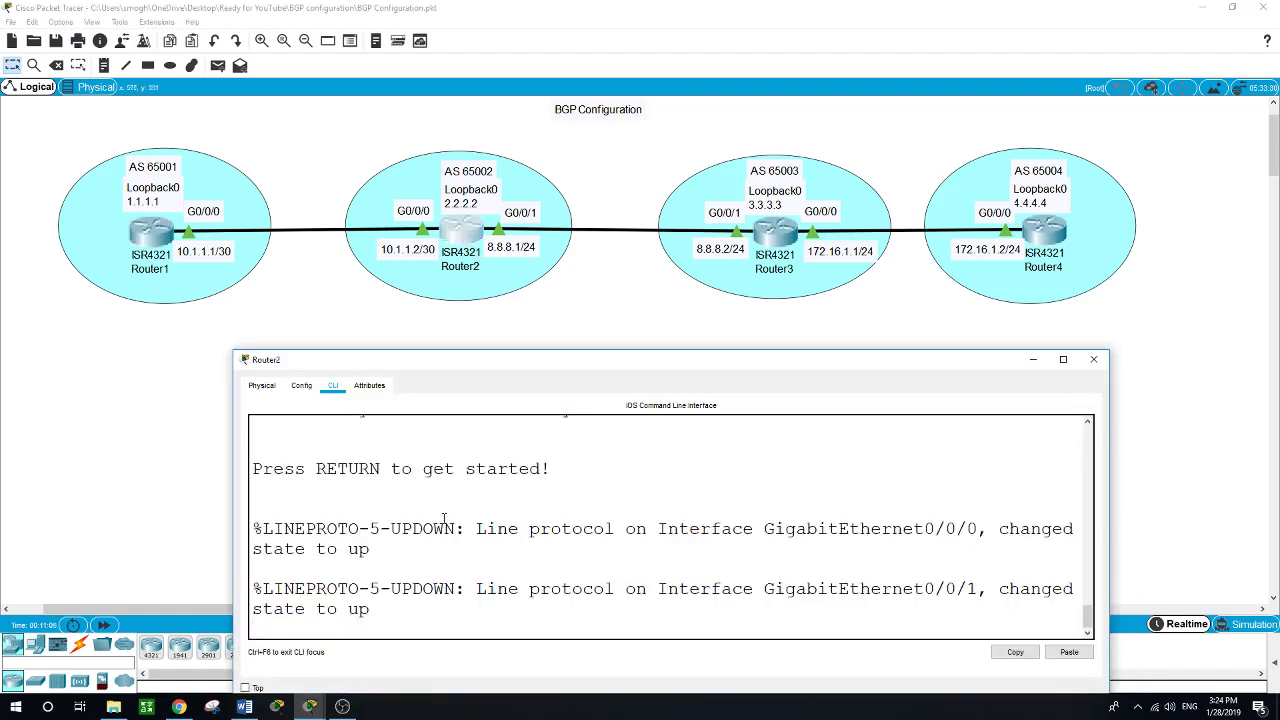
Step: Check Router2's interfaces (10.1.1.2, 8.8.8.1, Loopback0 2.2.2.2) in privileged mode, then close its console
key(Return)
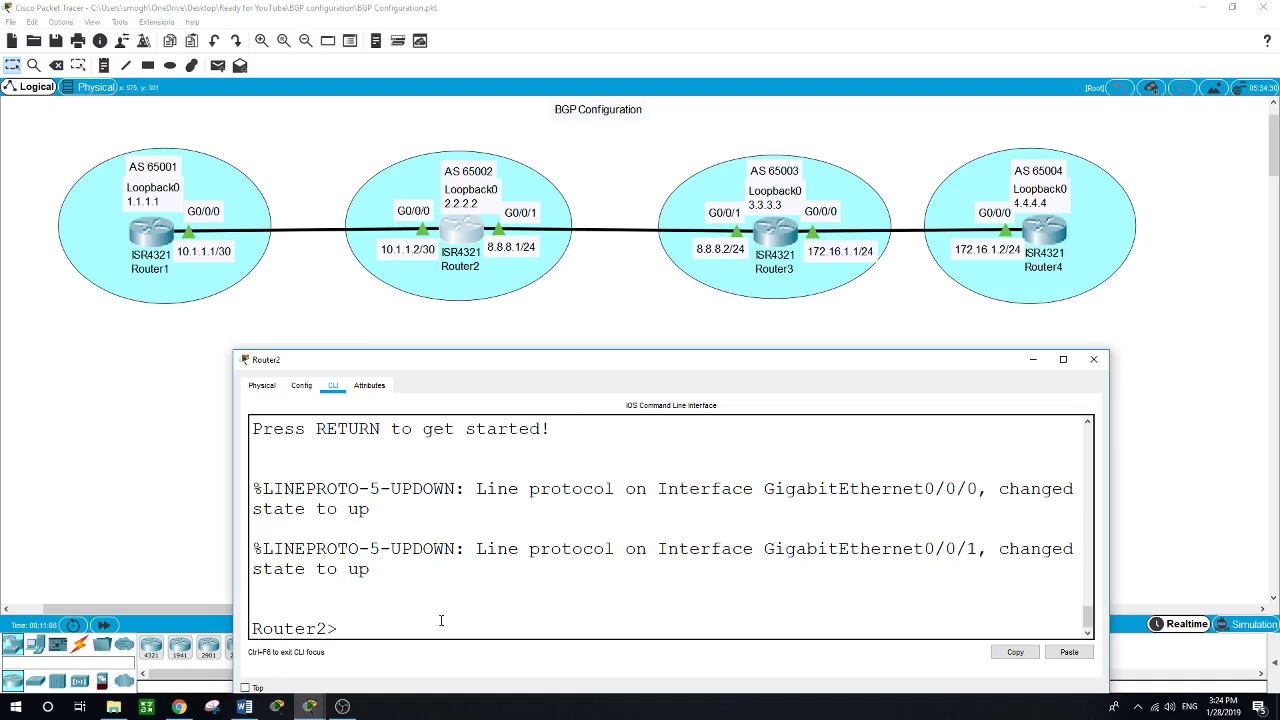
text(en)
key(Return)
text(show i)
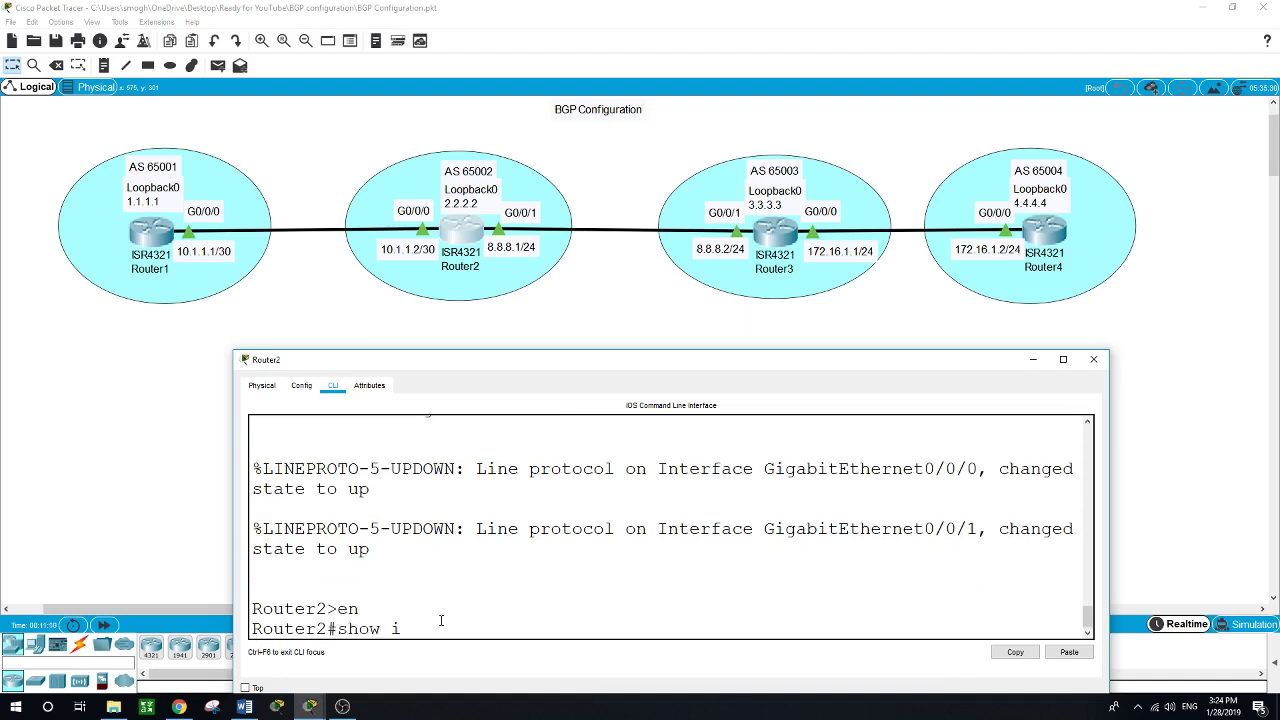
text(p int brief)
key(Return)
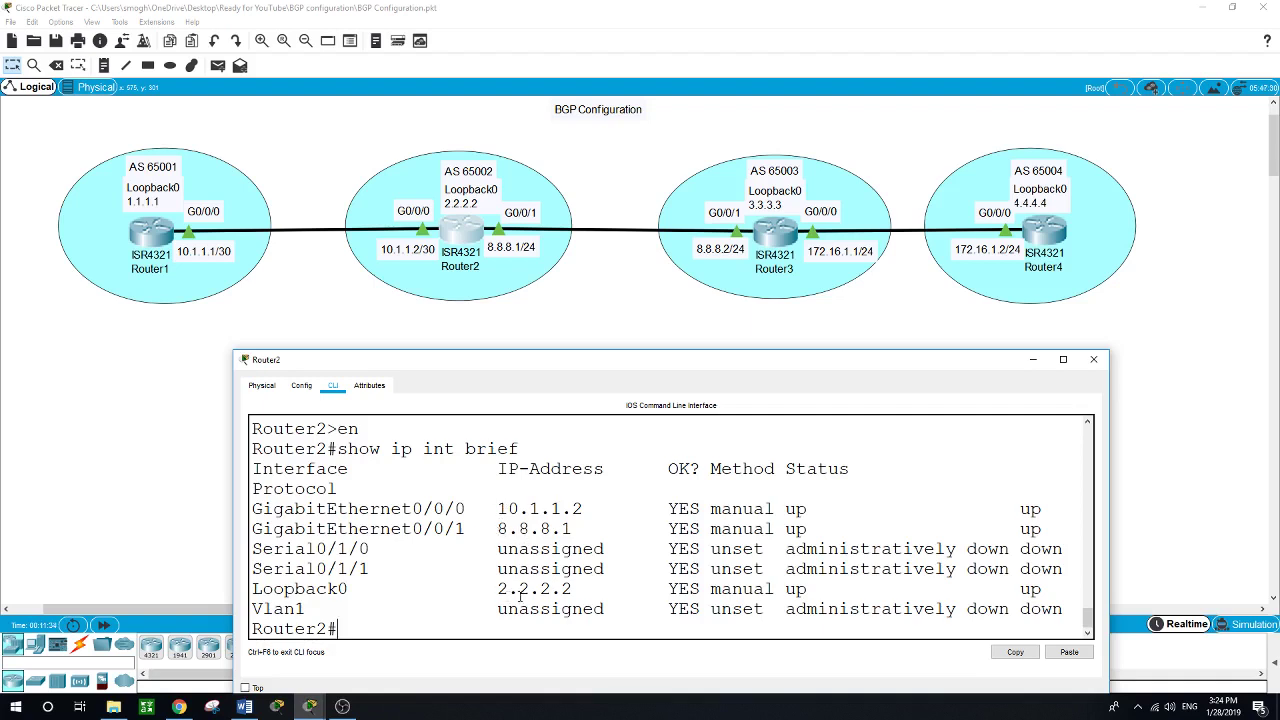
click(161, 440)
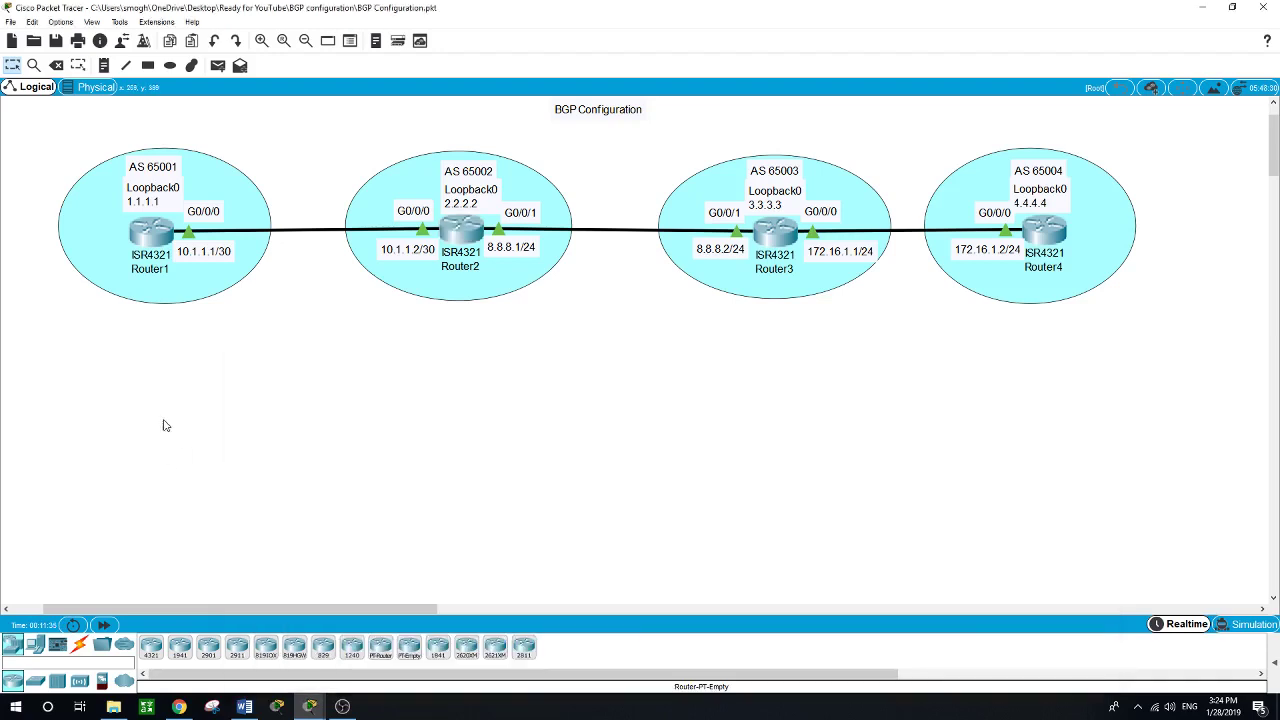
Step: Confirm Router1 runs no routing protocols, enter 'conf t', and view the router bgp help
click(150, 237)
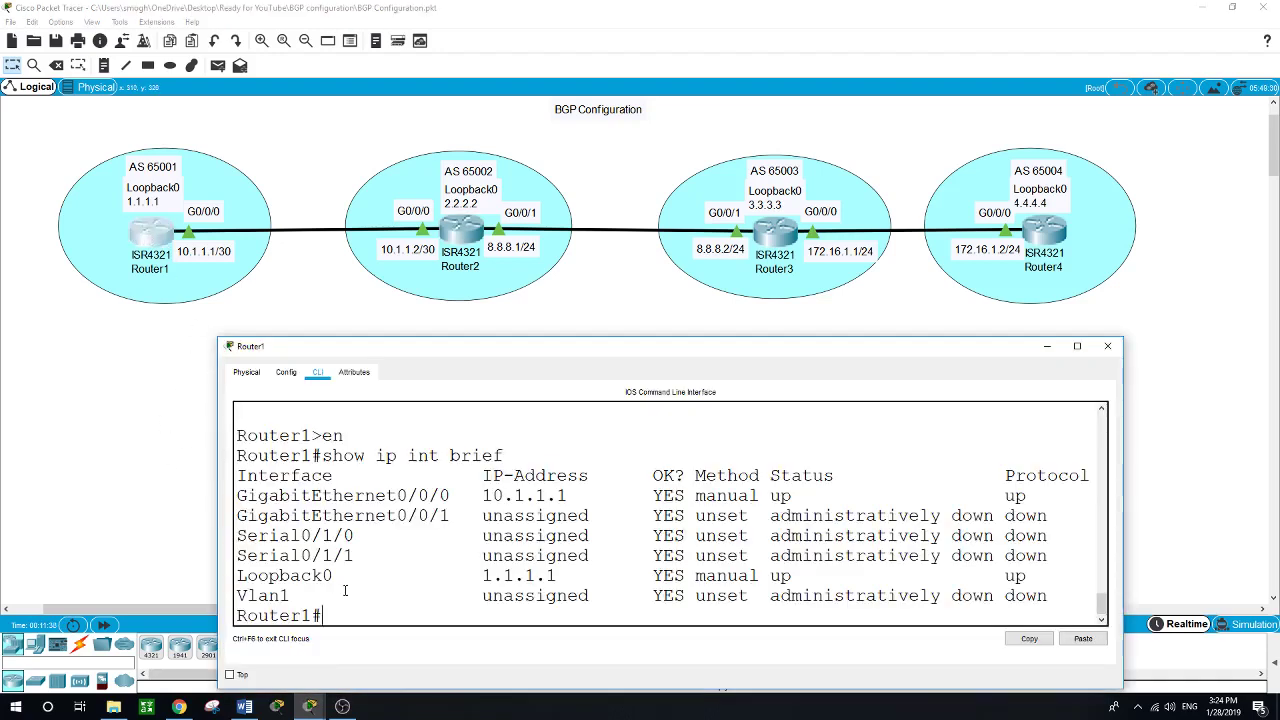
text(show ip prot)
key(Return)
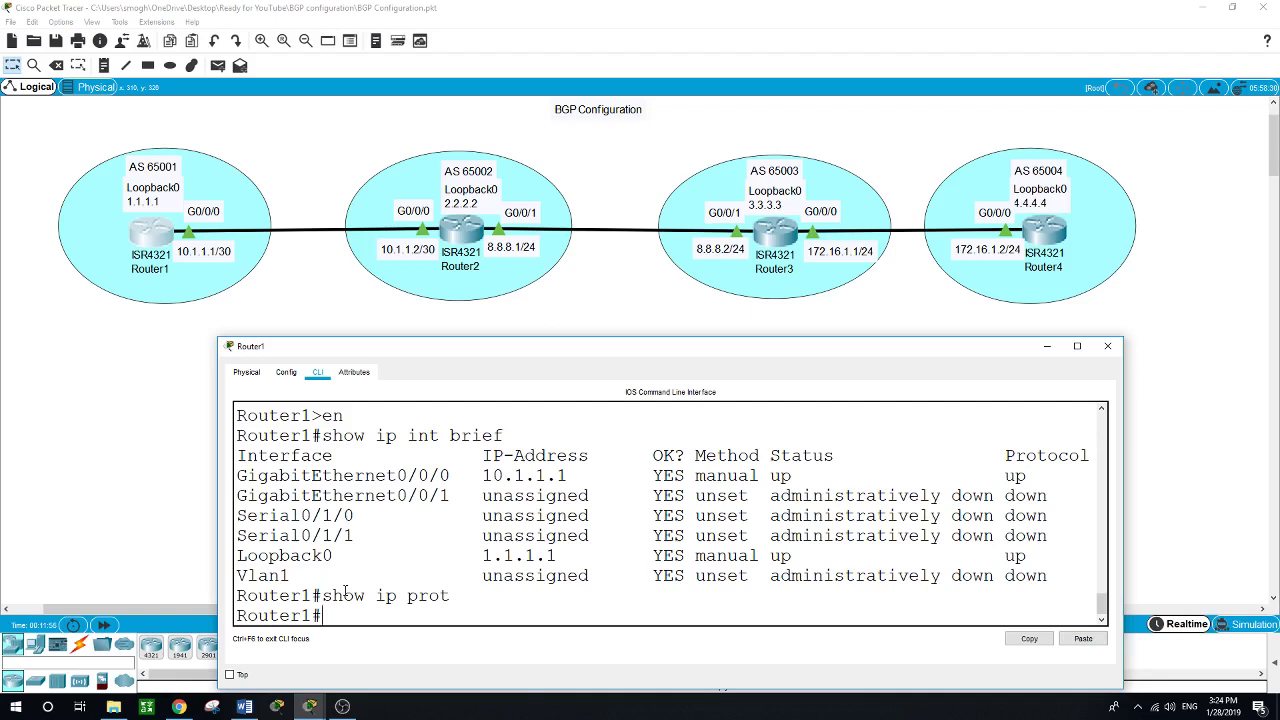
text(conf t)
key(Return)
text(router)
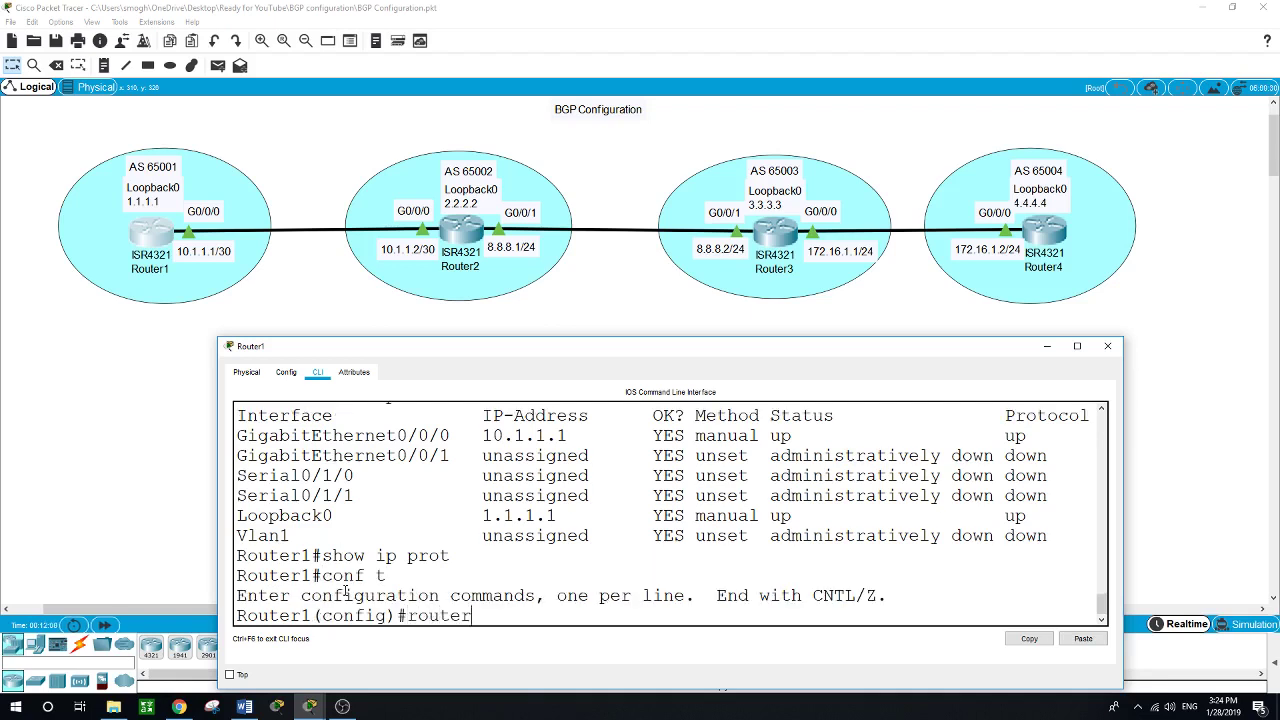
text( ?bgp ?)
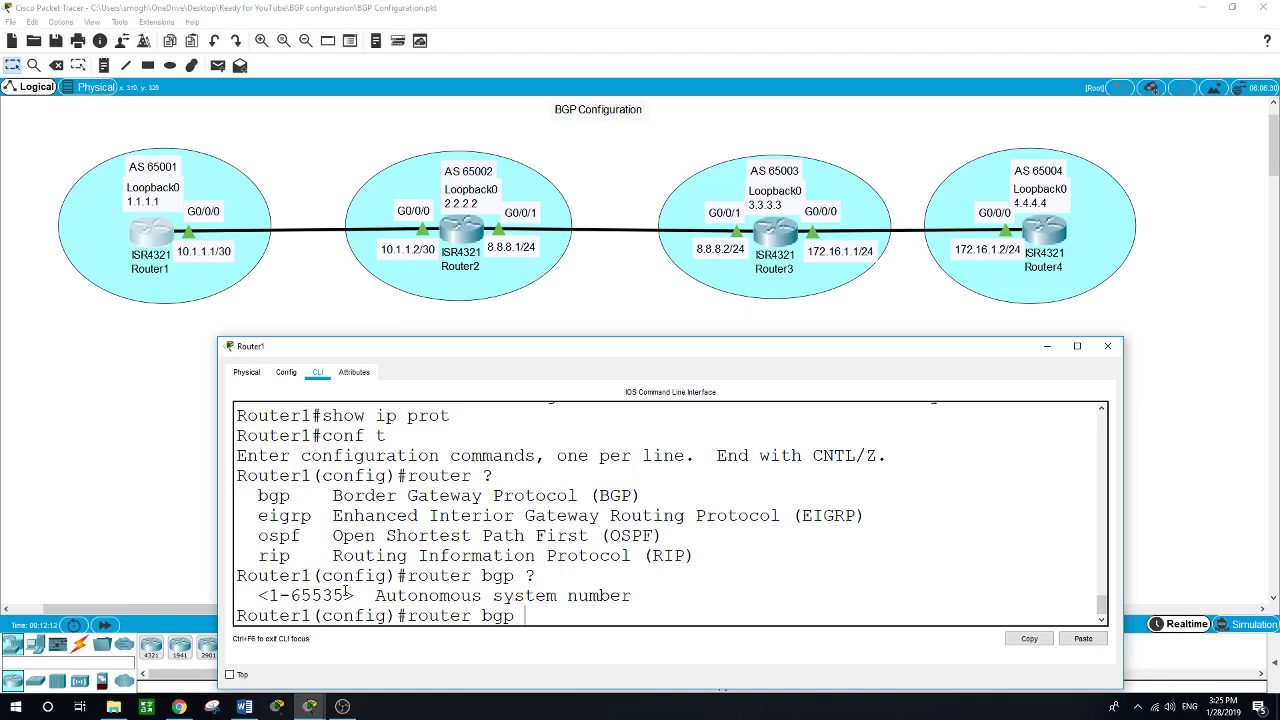
Step: Start BGP for AS 65001 on Router1 and begin a neighbor command
text(65001)
key(Return)
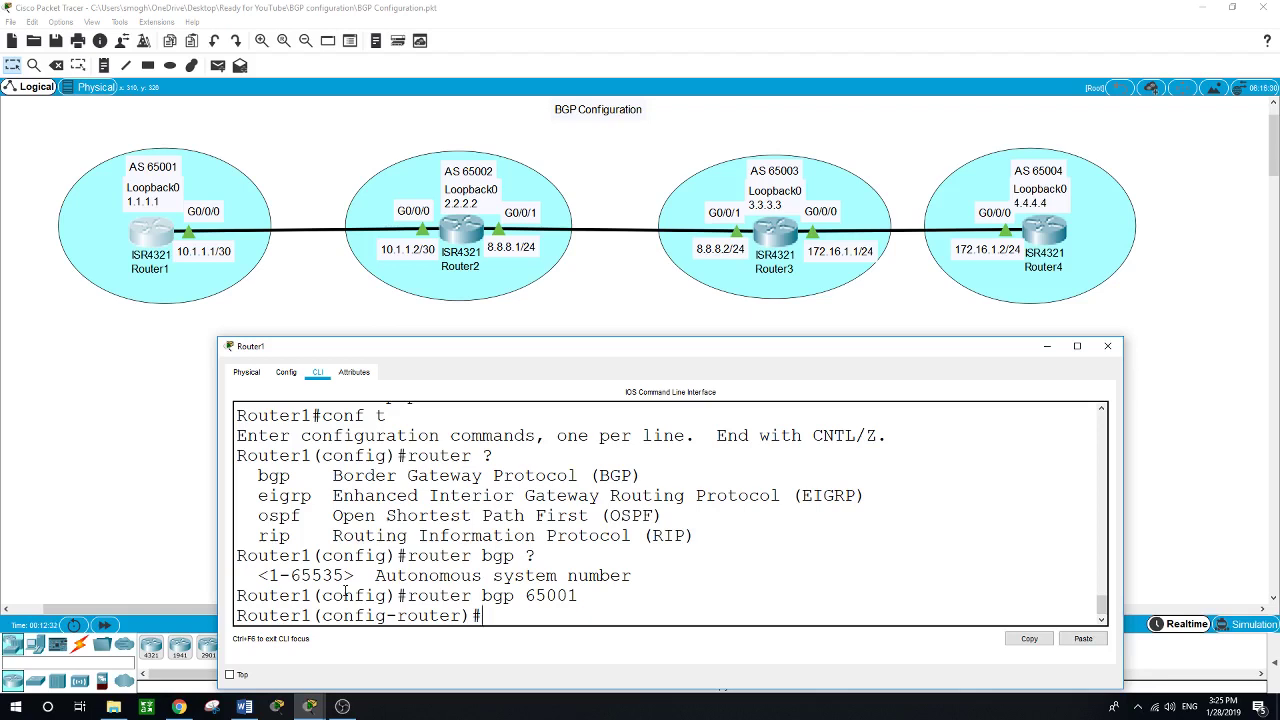
text(neighb)
key(Tab)
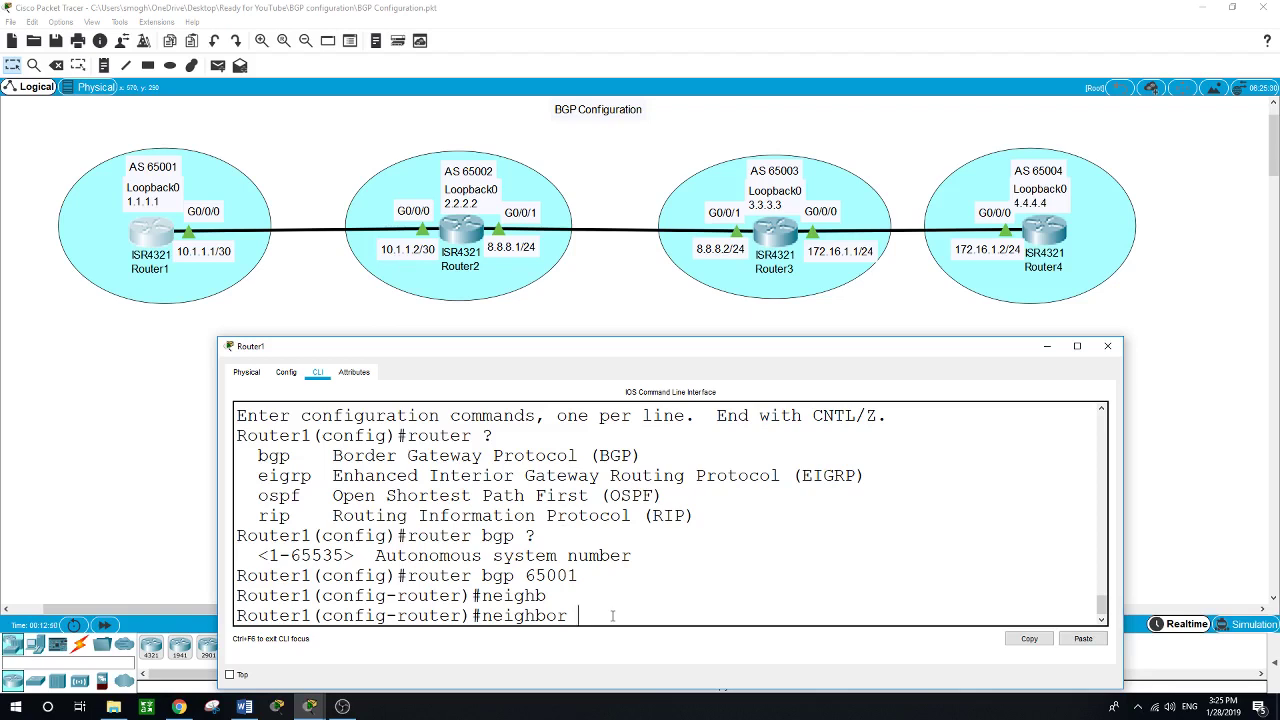
Step: Add 10.1.1.2 as Router1's BGP neighbor in remote AS 65002 and start 'network 1.1.1.1 mask'
text(10.1.1.2 ?)
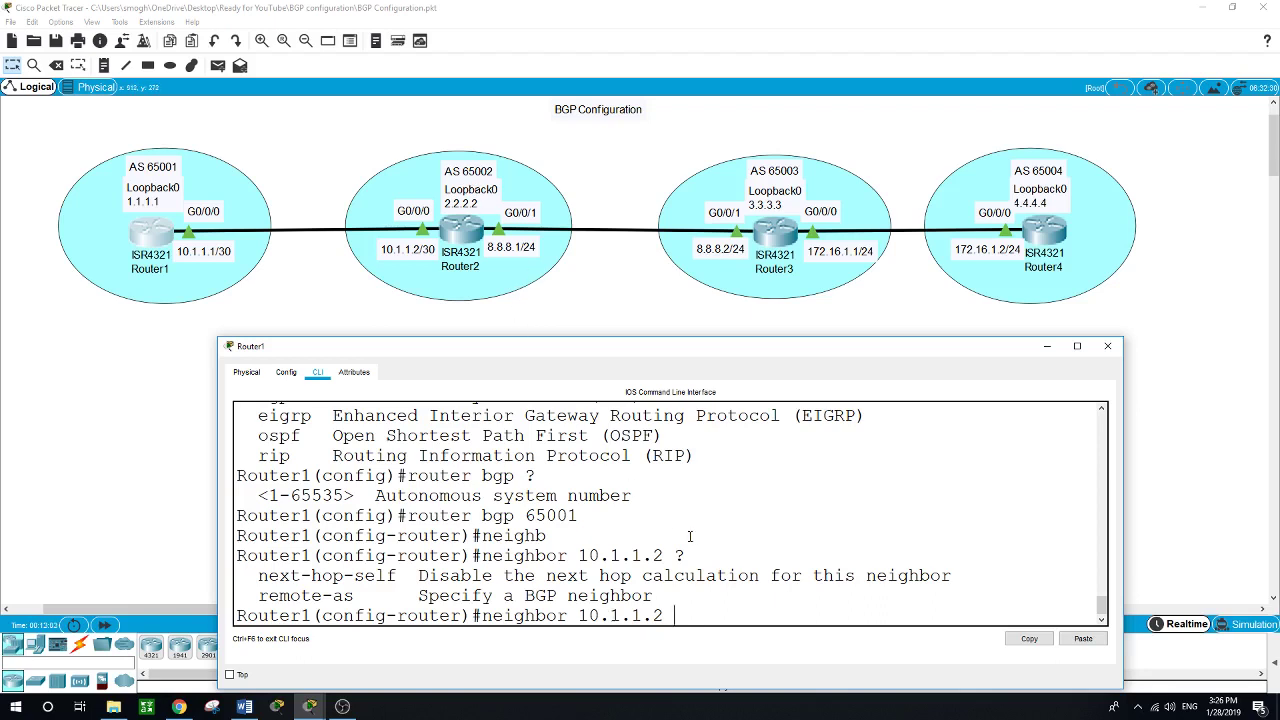
text(rem)
key(Tab)
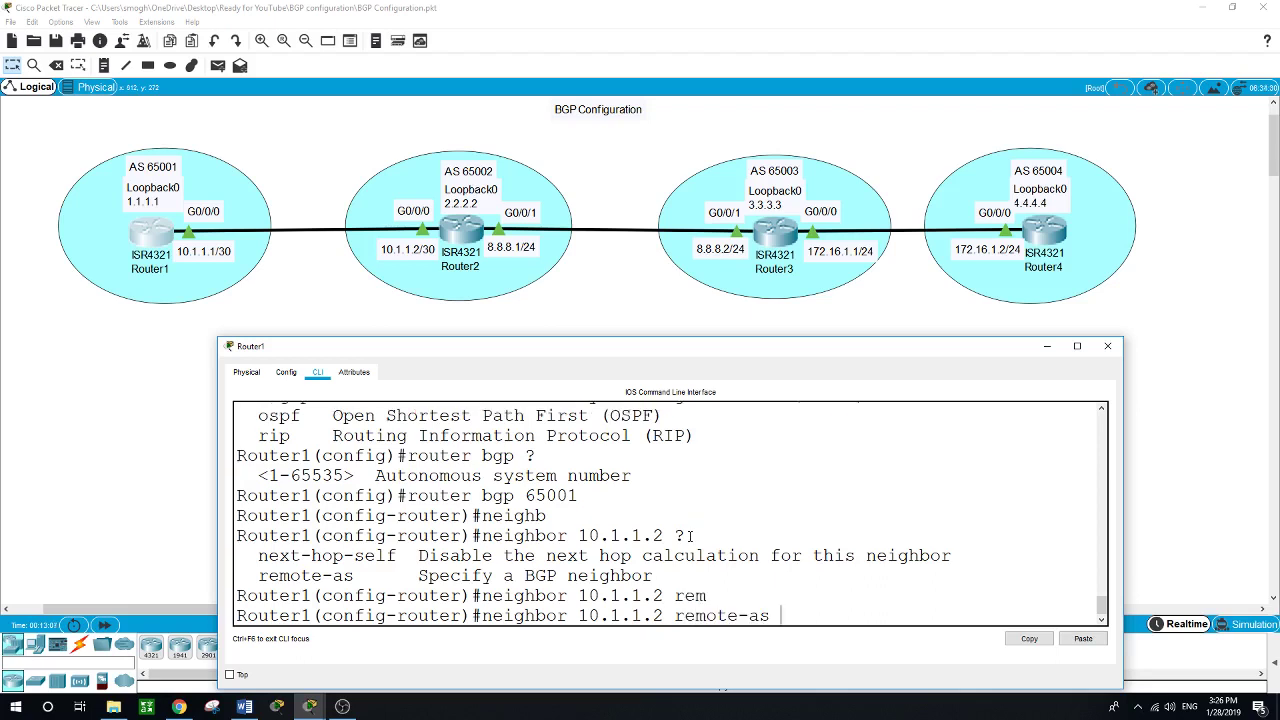
text(65002)
key(Return)
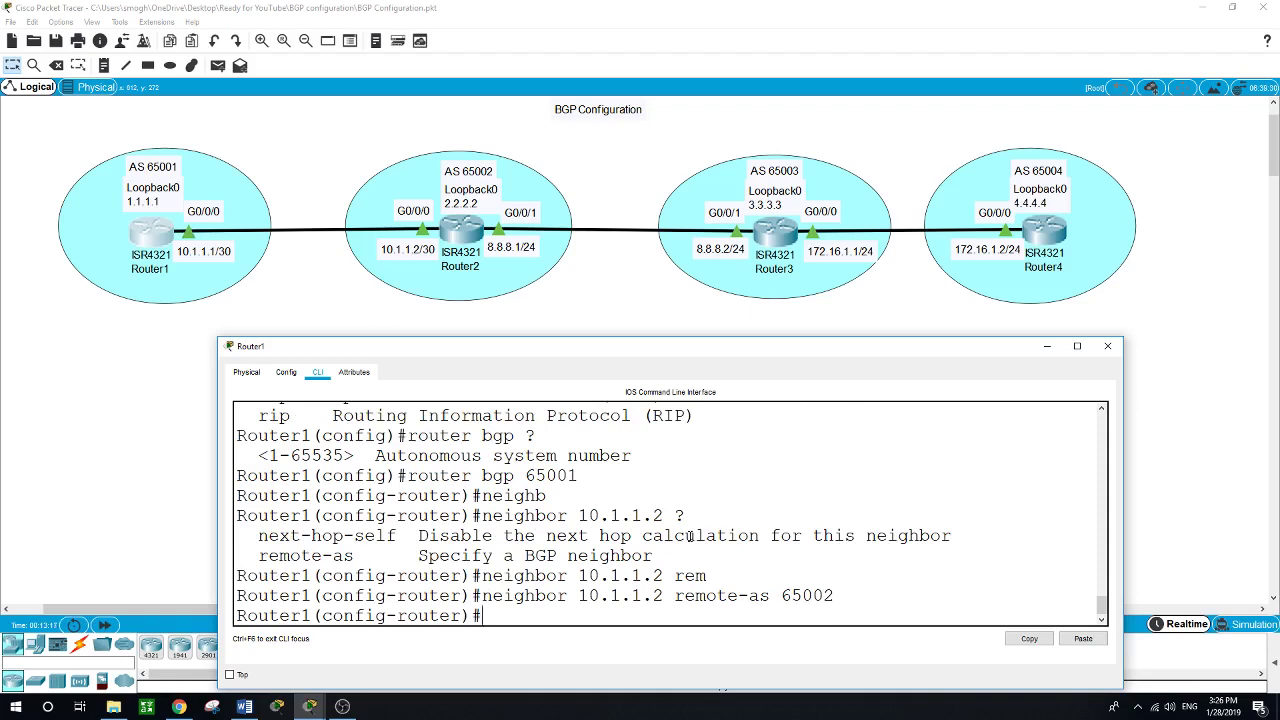
text(network)
text(1.1.1.1 ?)
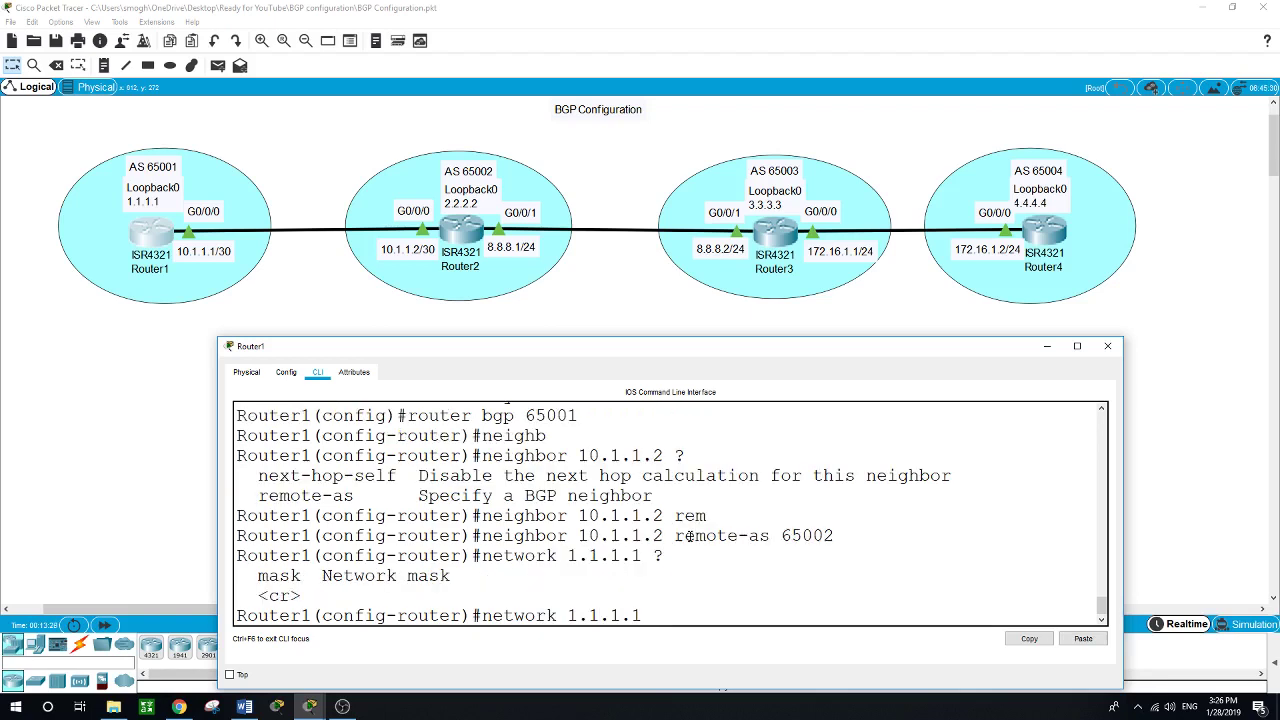
text(mask)
Step: Advertise 1.1.1.1 mask 255.255.255.255 and 10.1.1.0 mask 255.255.255.0 in Router1's BGP
text(255.22)
key(BackSpace)
text(55.255)
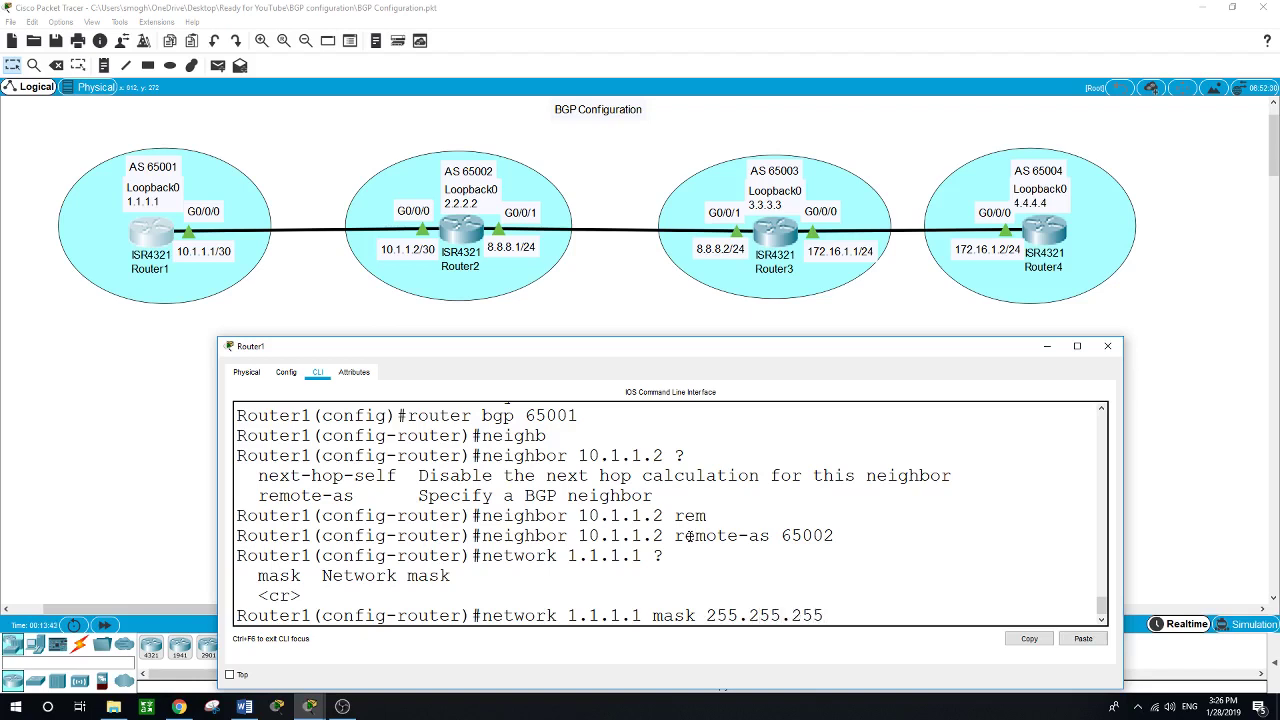
text(.255)
key(Return)
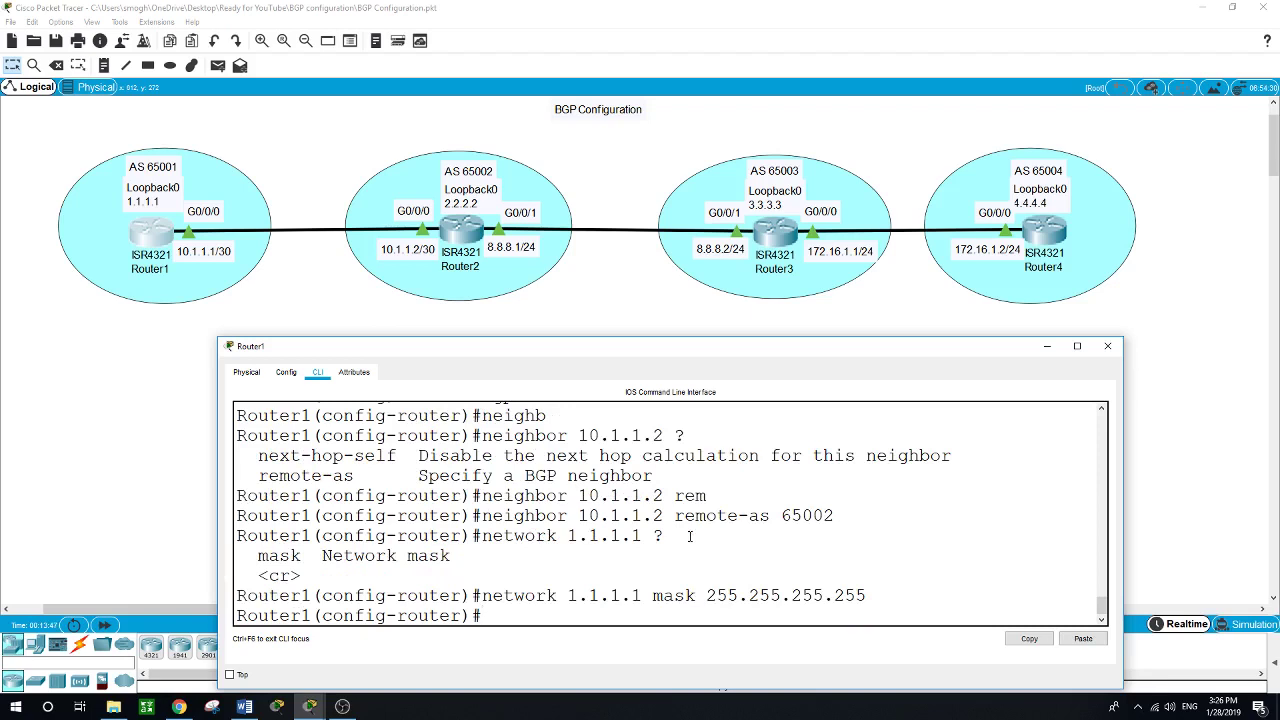
text(network 10.)
text(1.1.0 mask)
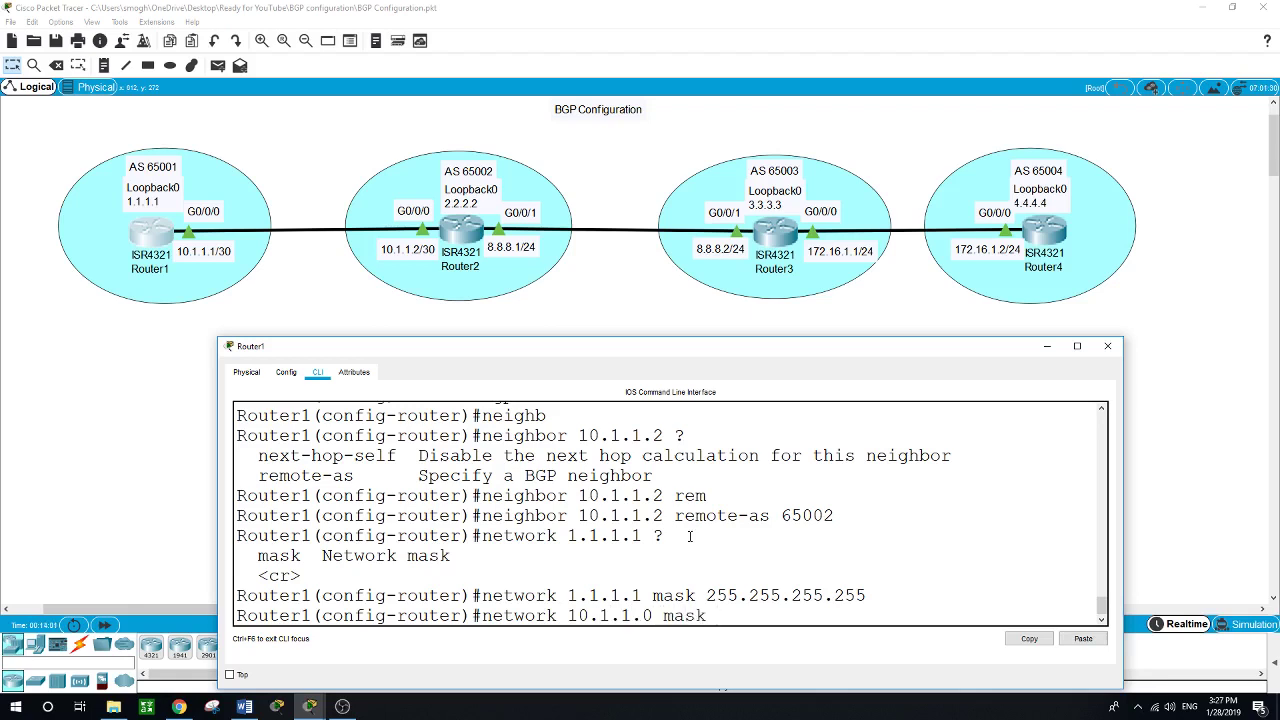
text( 255.255.255.0)
key(Return)
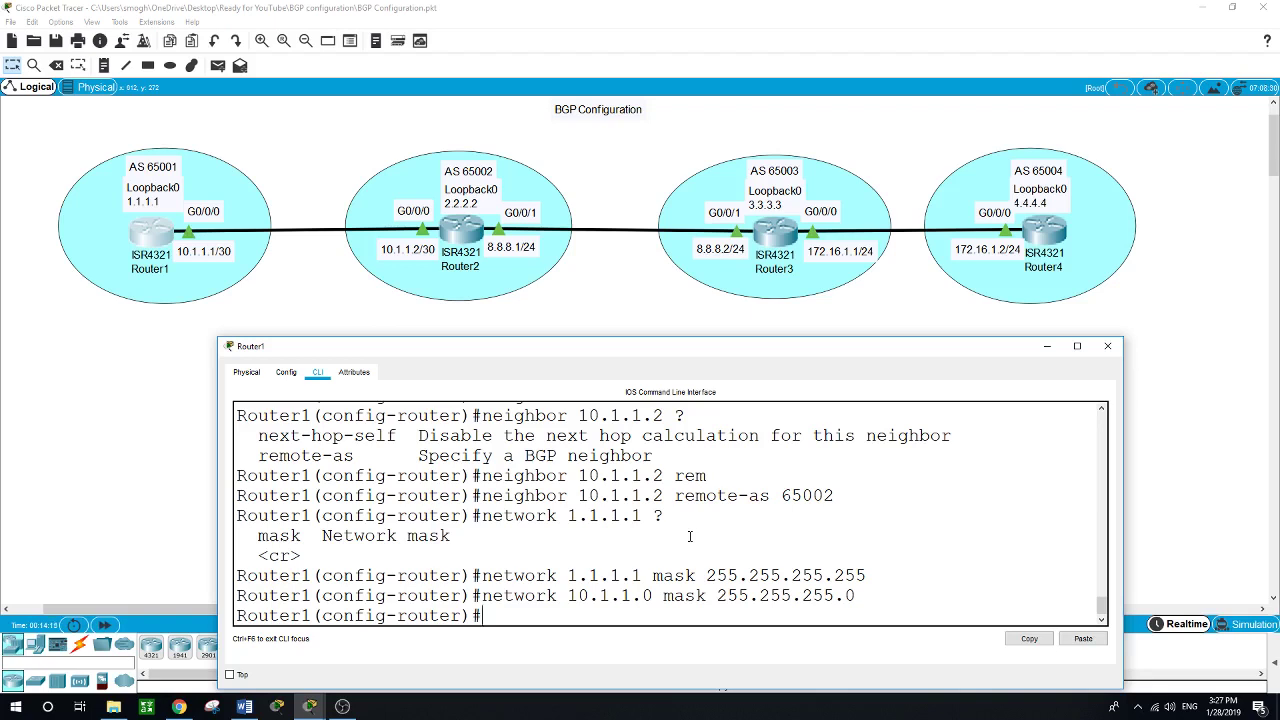
Step: Exit to privileged mode and confirm with 'show ip prot' that neighbor 10.1.1.2 is listed
text(exit)
key(Return)
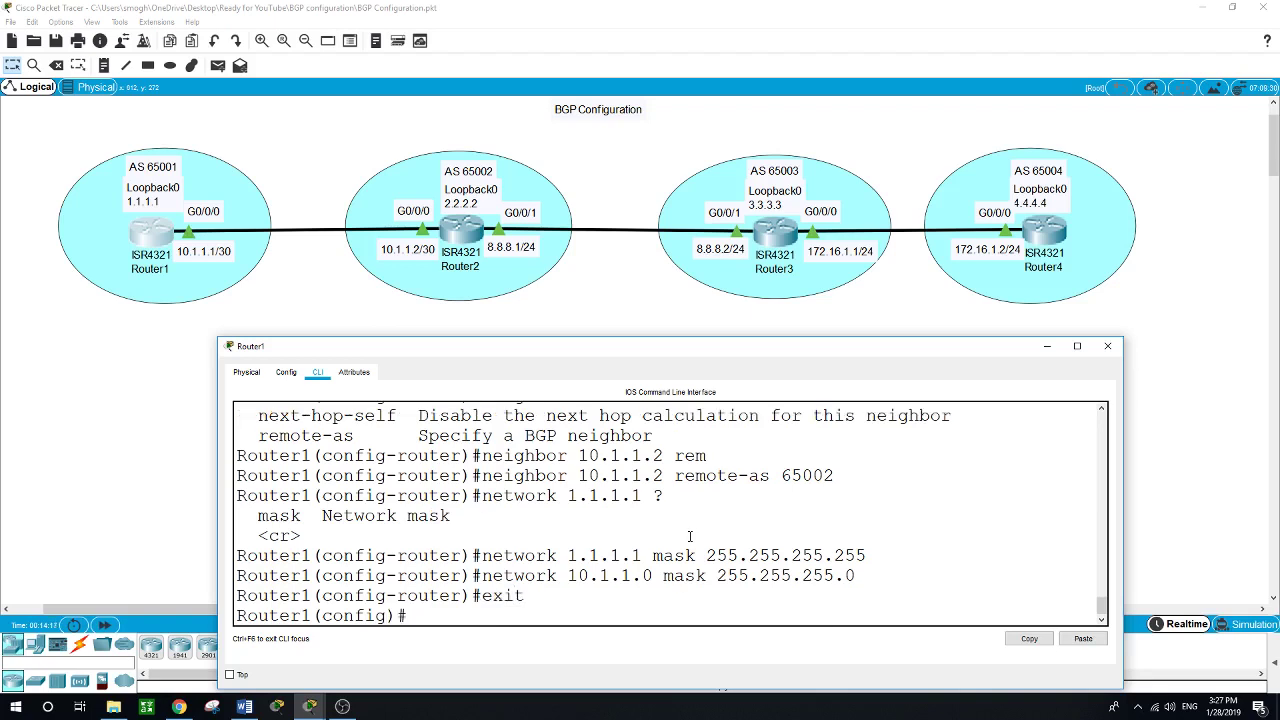
text(exit)
key(Return)
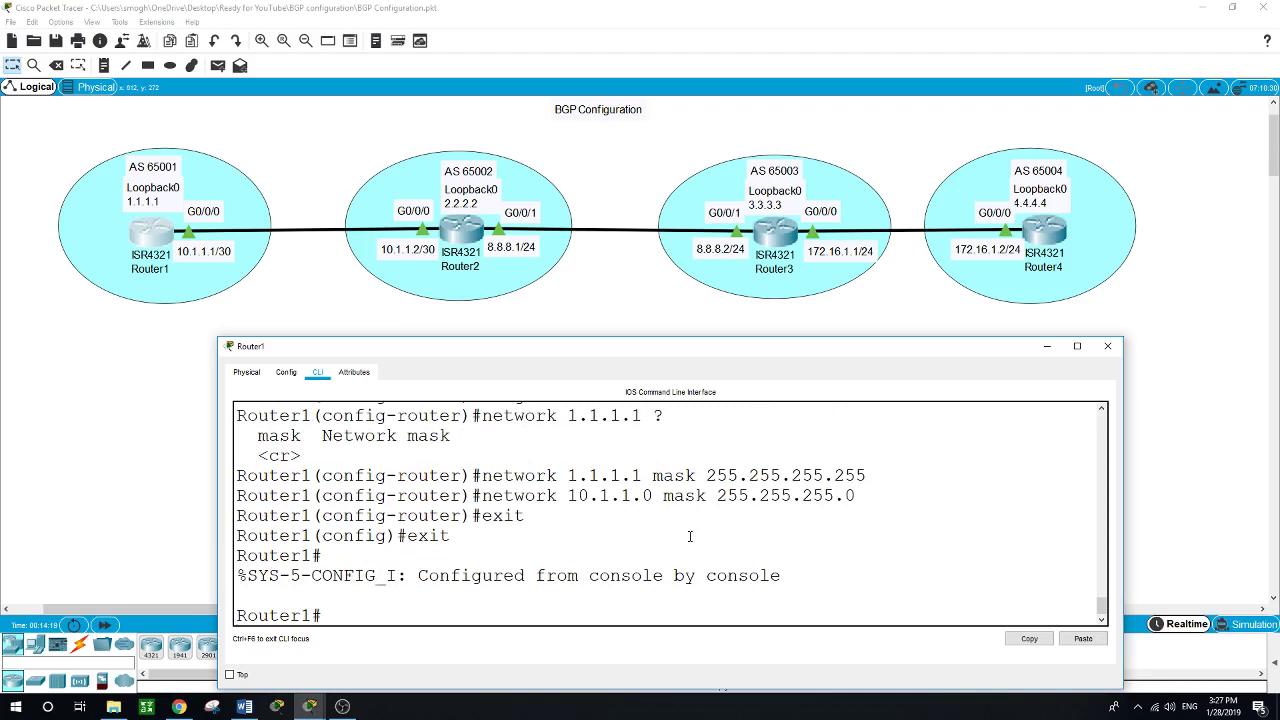
text(show ip prot)
key(Return)
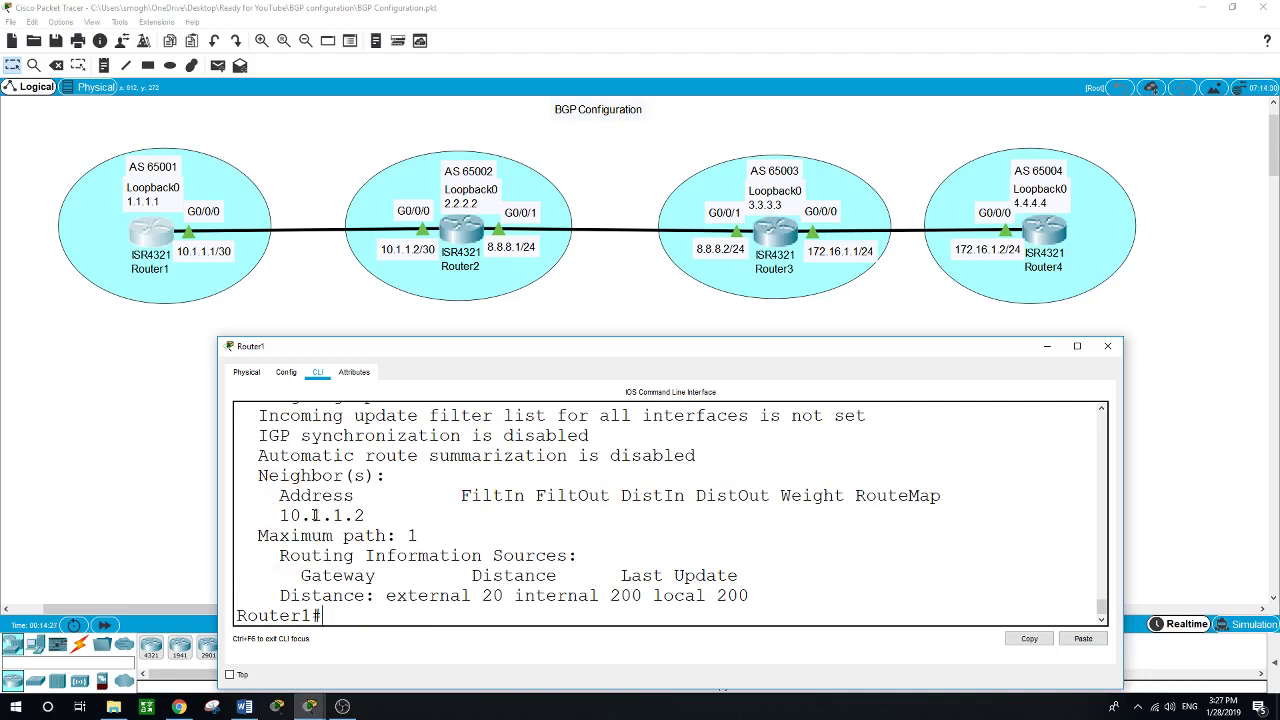
scroll(303, 497, up, 2)
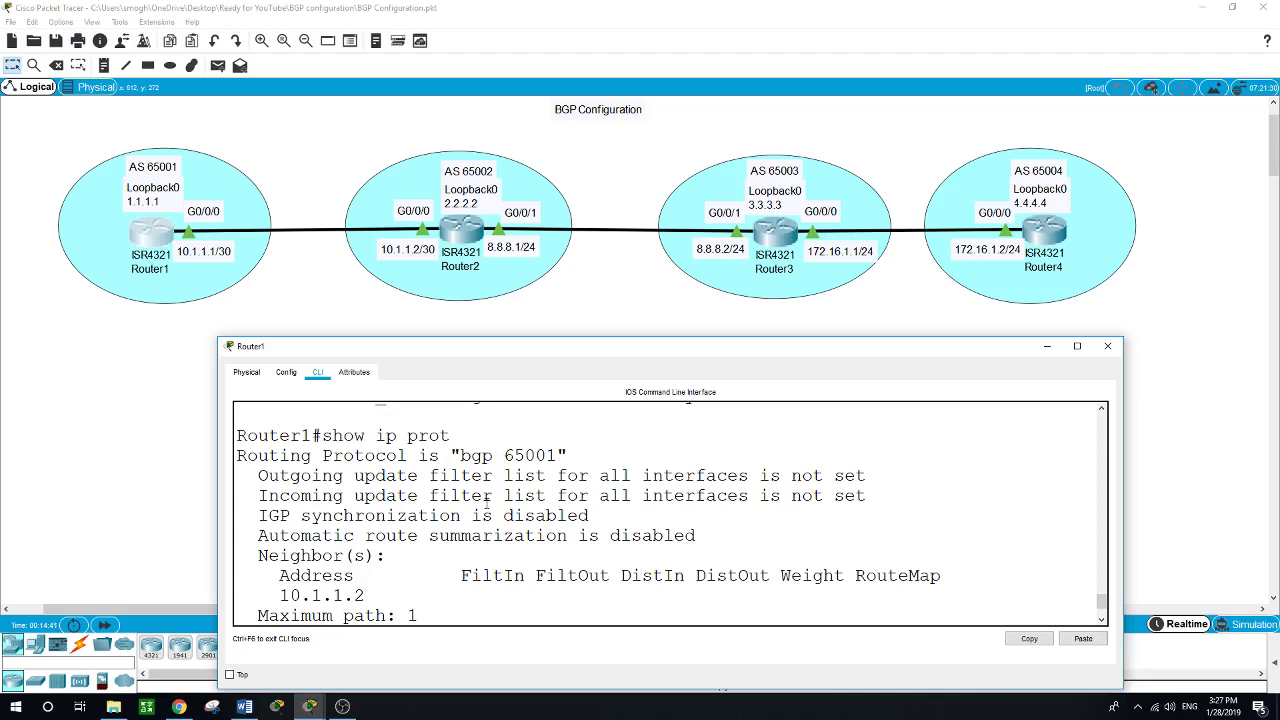
scroll(485, 510, down, 2)
scroll(485, 510, down, 1)
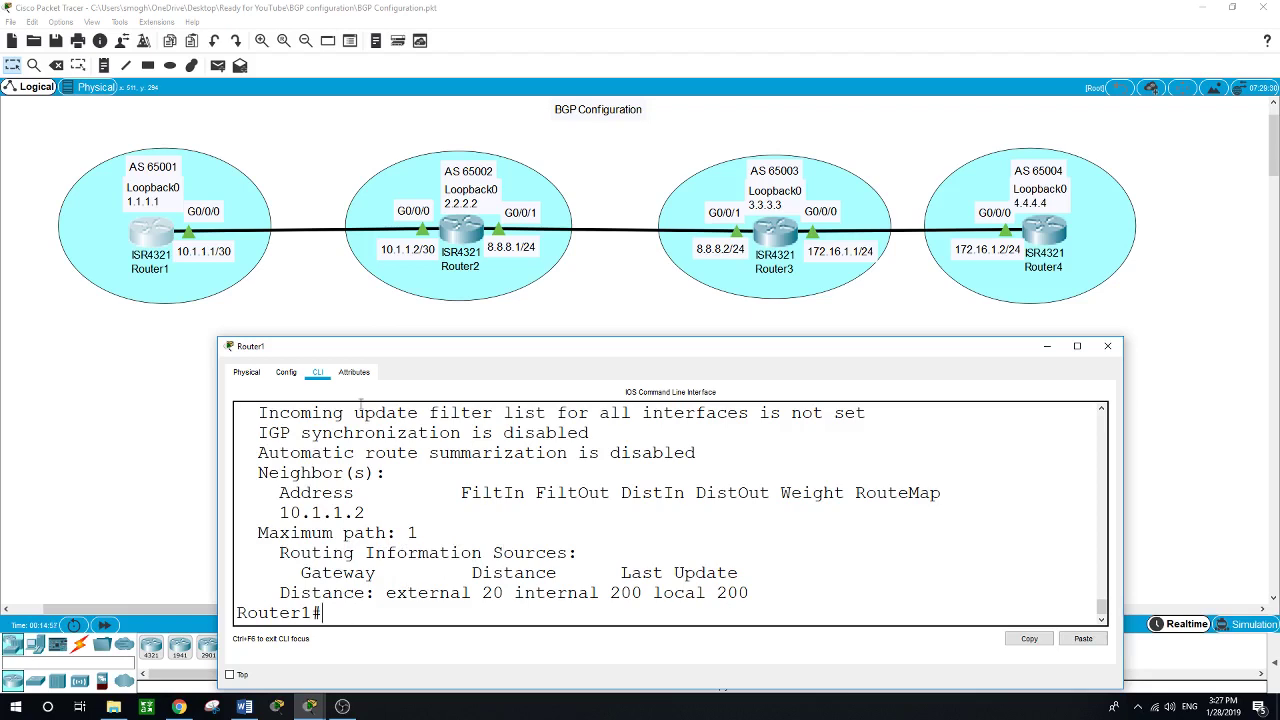
Step: Open Router2's CLI, enter global configuration, and type 'router bgp 65002'
click(349, 311)
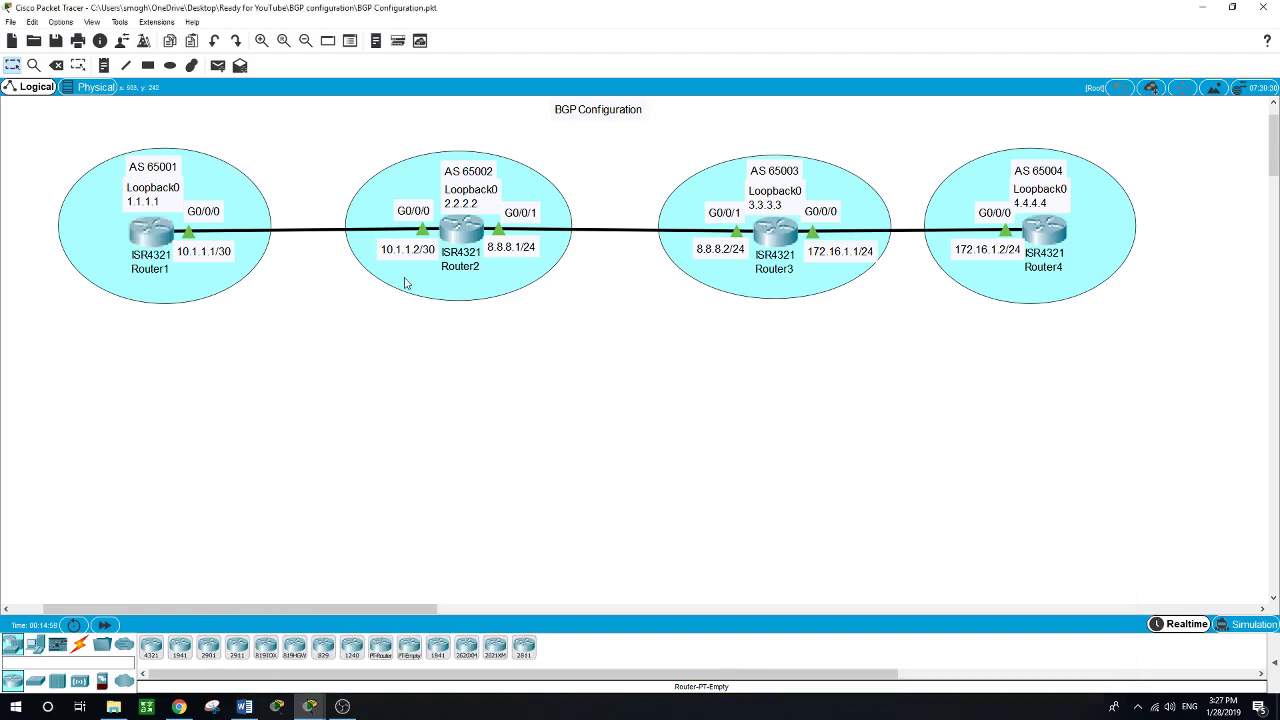
click(458, 232)
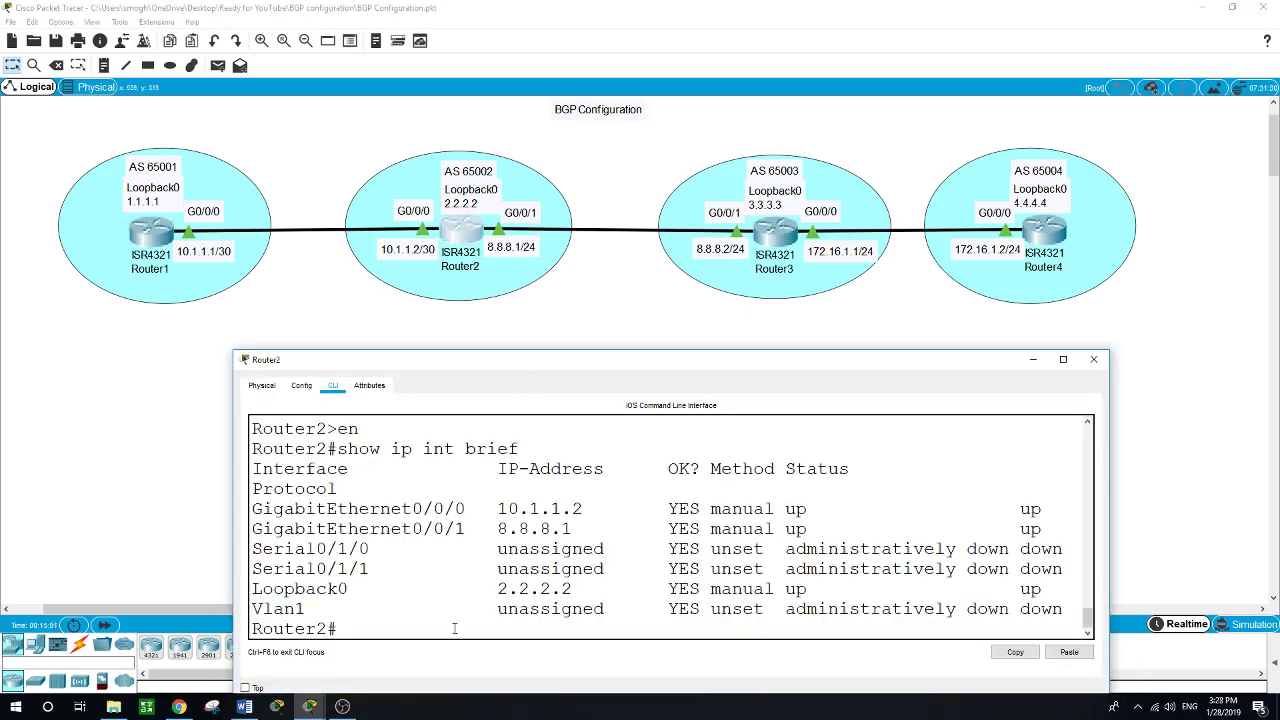
text(conf t)
key(Return)
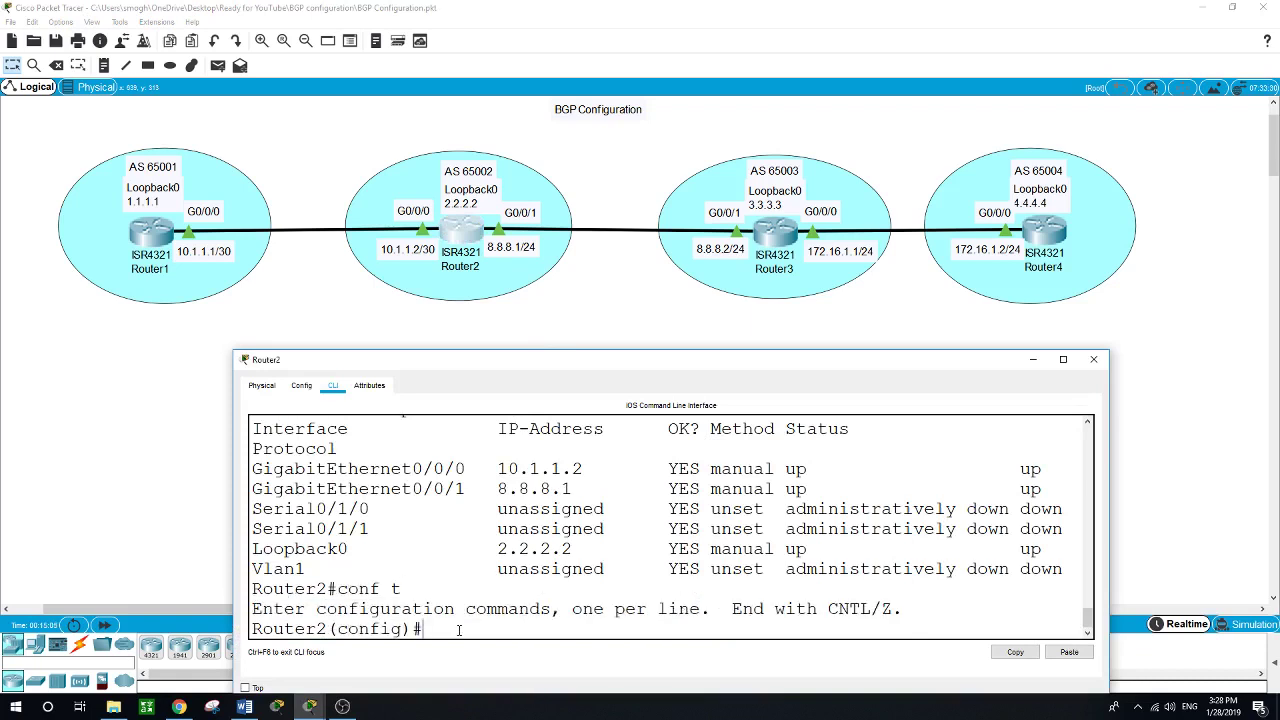
text(router bgp)
text(65002)
Step: Start BGP AS 65002 on Router2 and add neighbor 10.1.1.1 in remote AS 65001
key(Return)
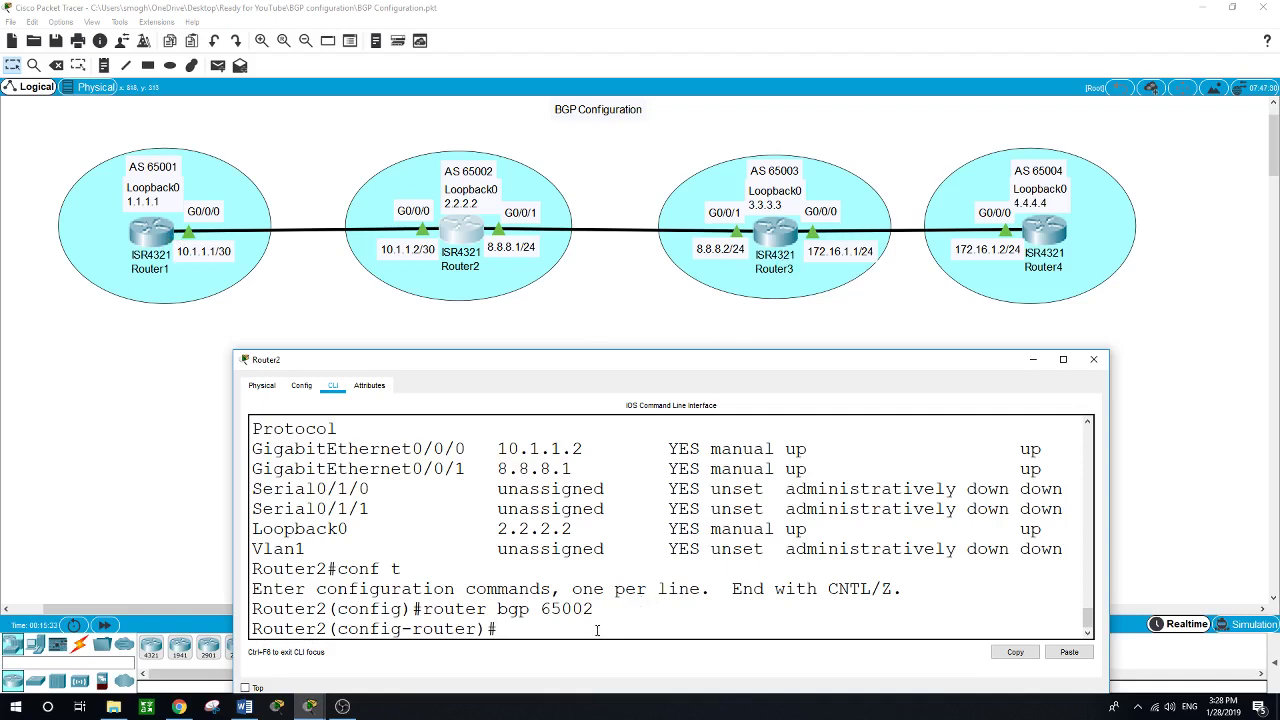
text(neighb)
key(Tab)
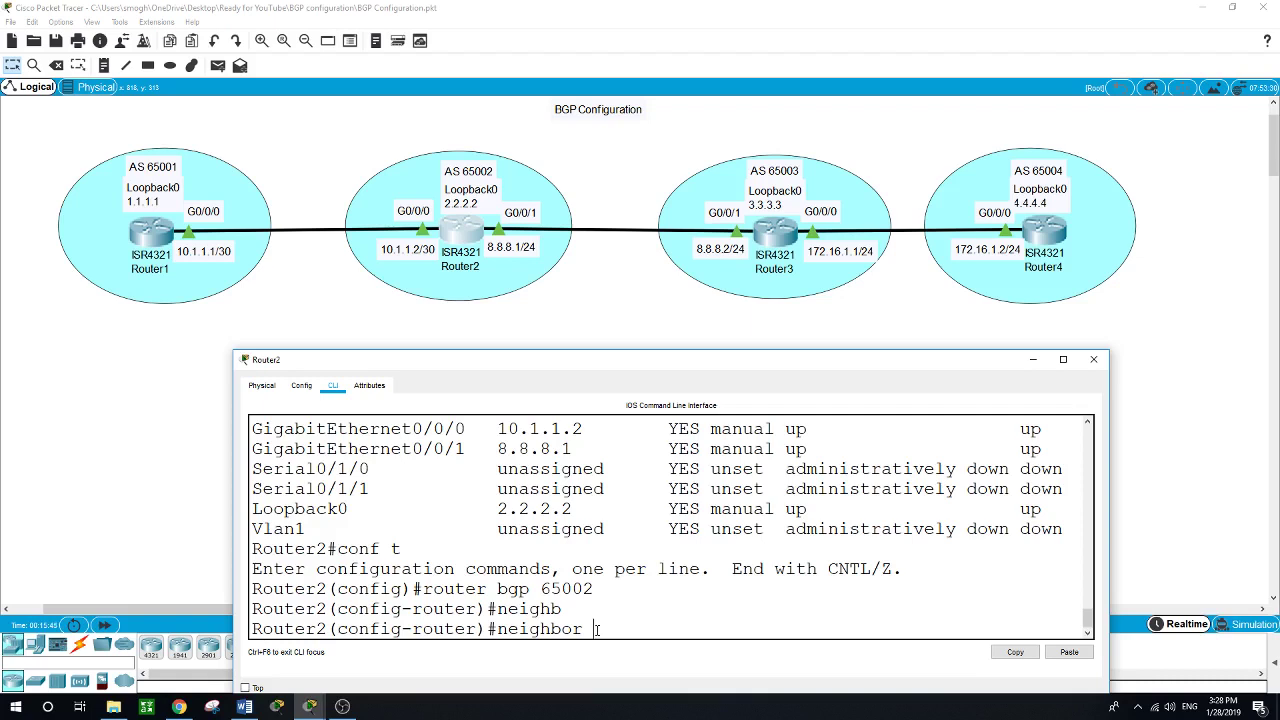
text(10.1.1.1 re)
key(Tab)
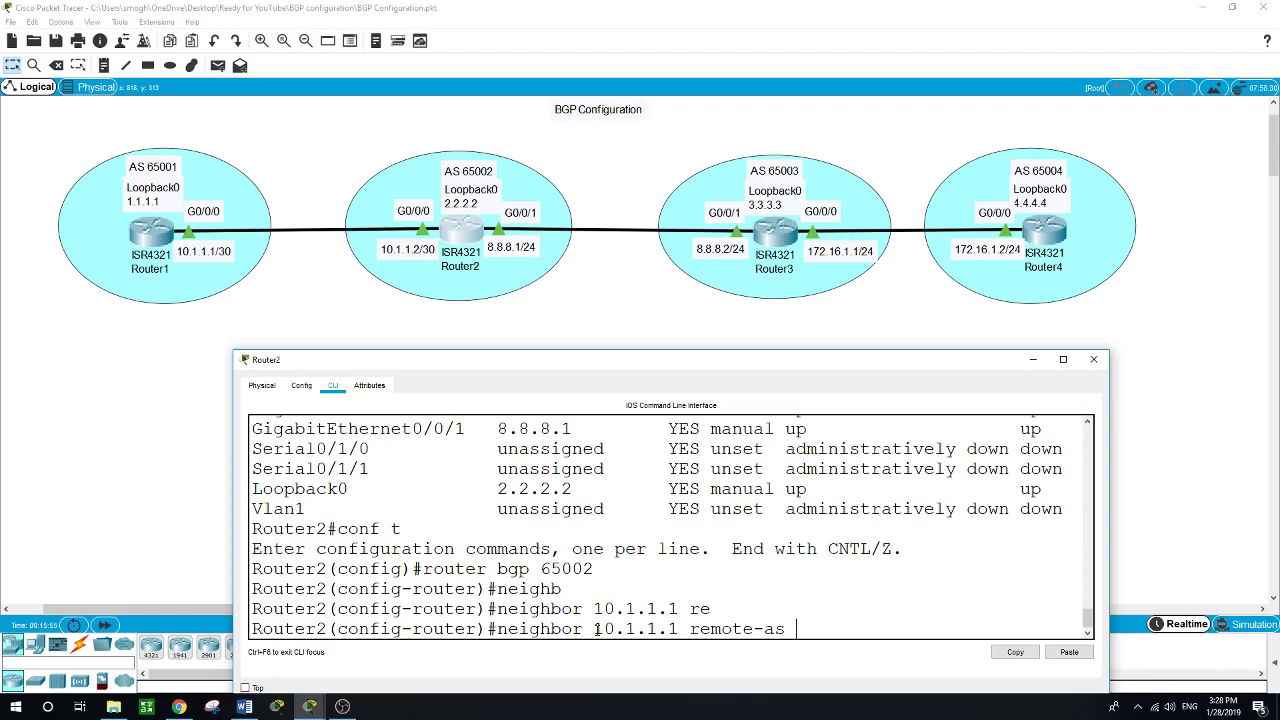
text(65001)
key(Return)
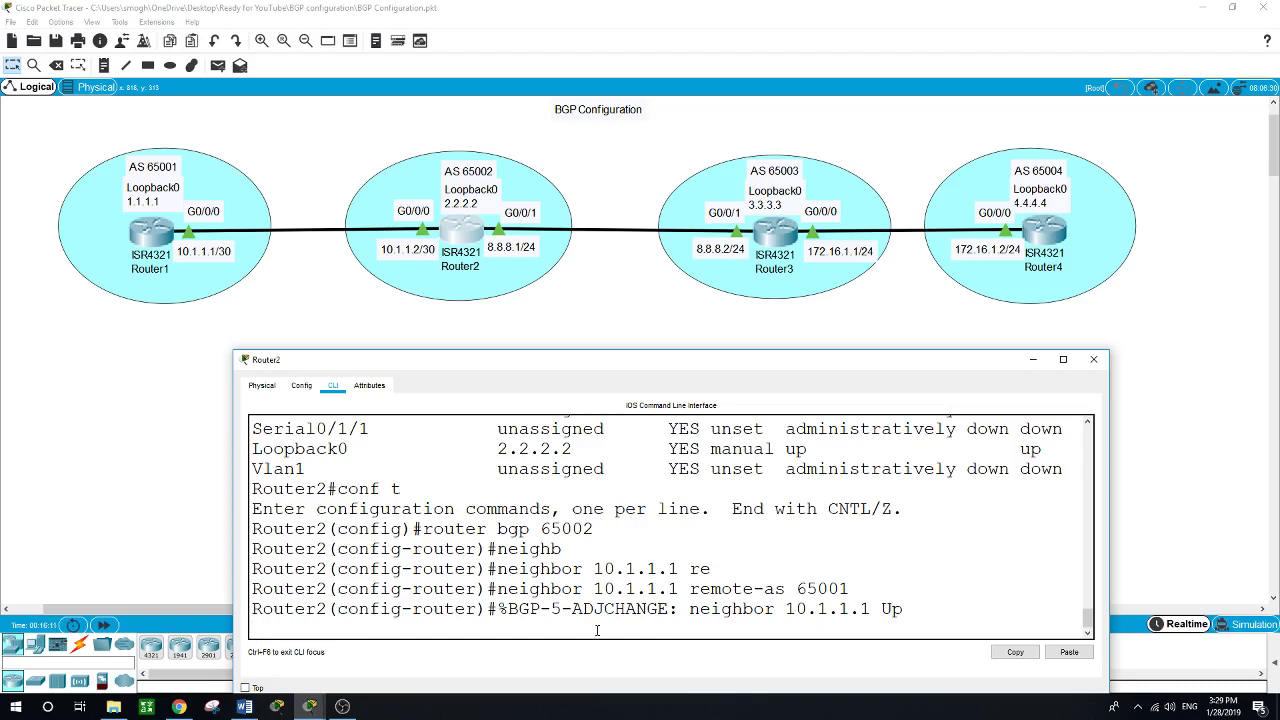
Step: Add neighbor 8.8.8.2 in remote AS 65003 on Router2 and begin a network command
key(Return)
text(neig)
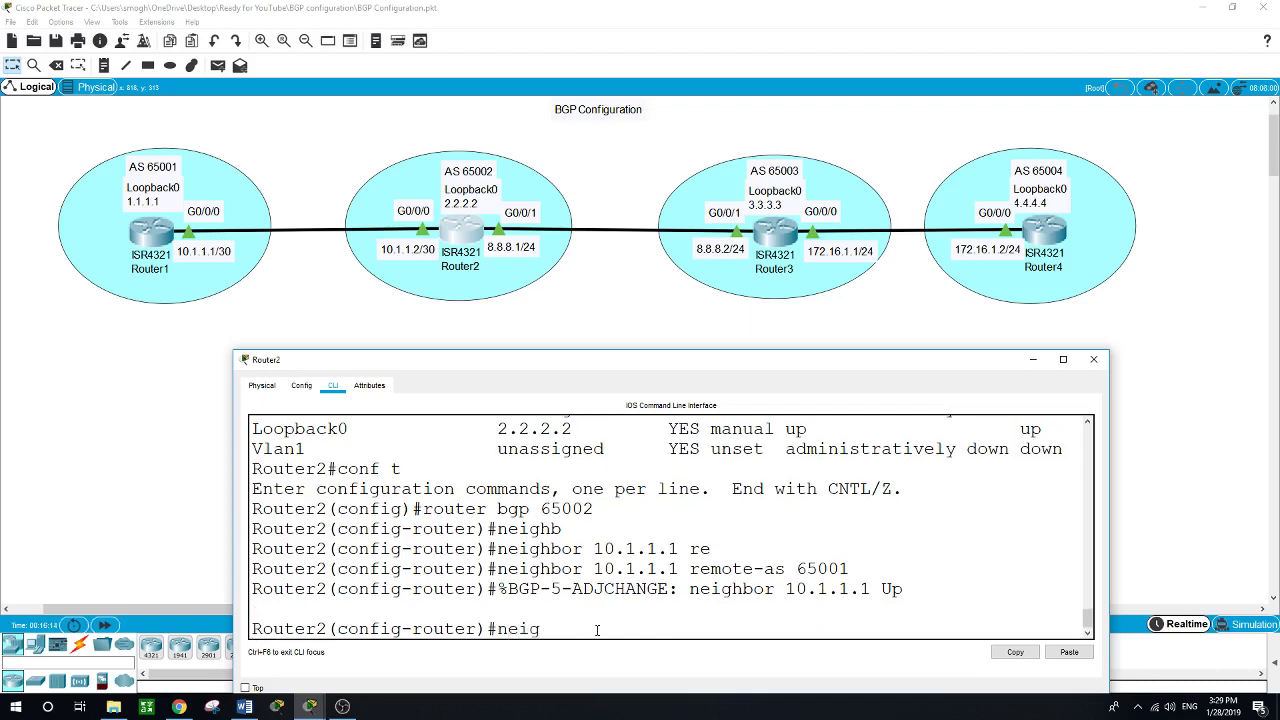
key(Tab)
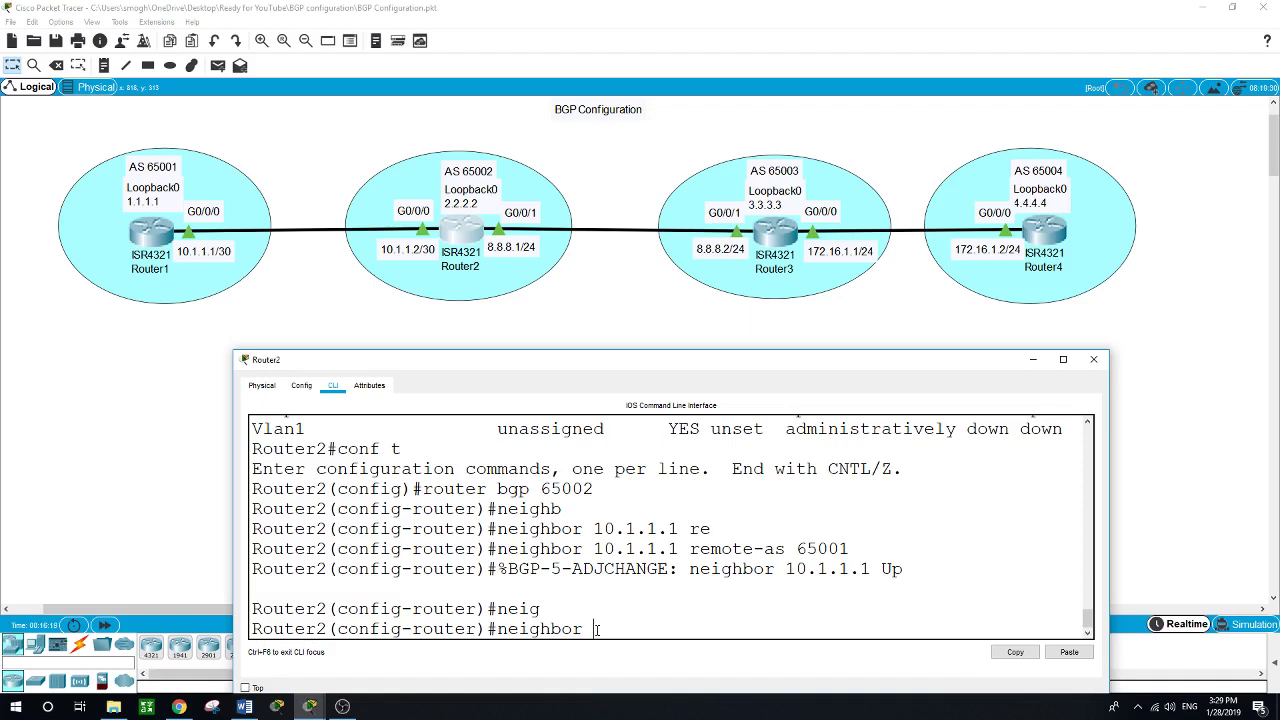
text(80)
key(BackSpace)
text(.8.8.2 re)
key(Tab)
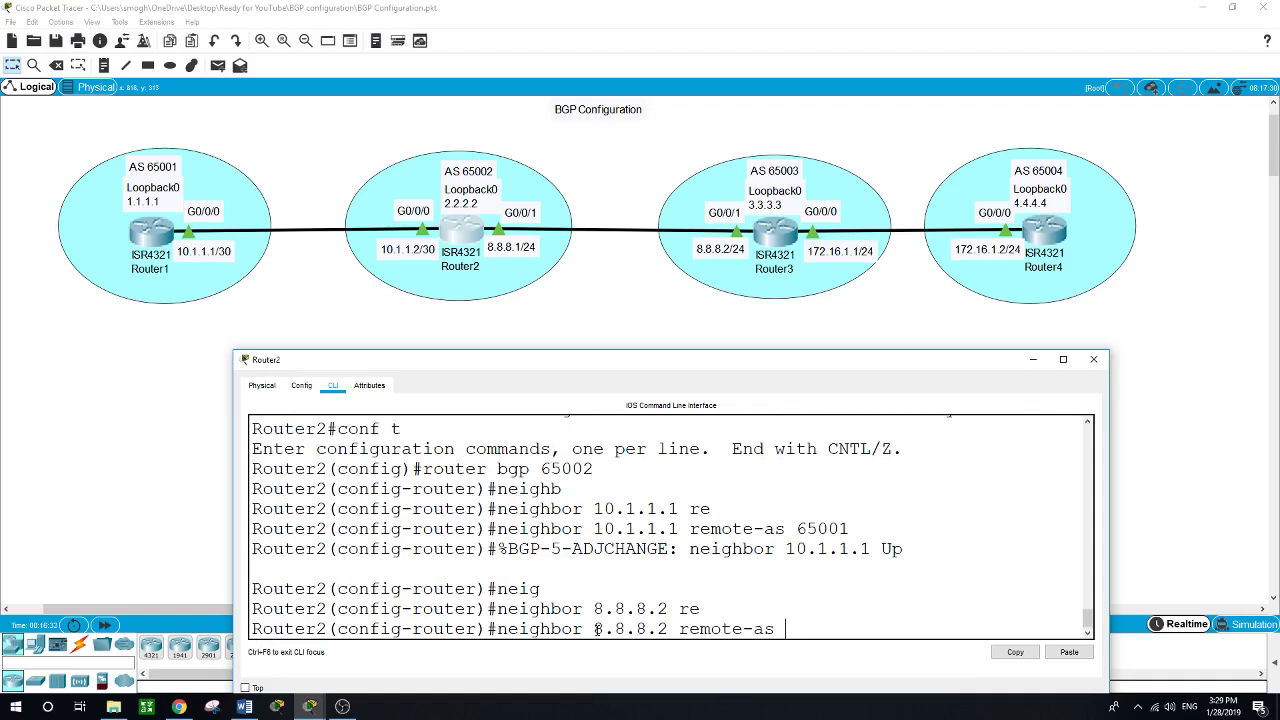
text(65003)
key(Return)
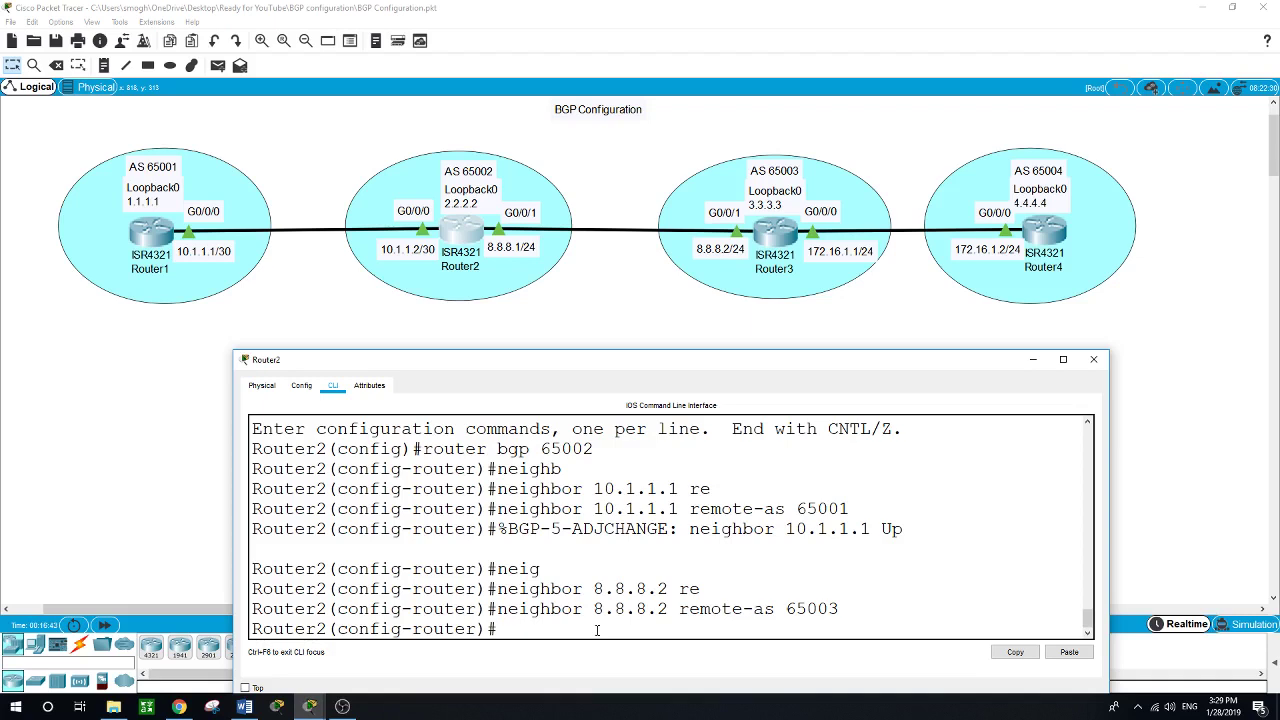
text(network)
Step: Advertise networks 10.1.1.0/24, 2.2.2.2/32 and 8.8.8.0/24 in Router2's BGP
text(10.1.1.0 mask 255)
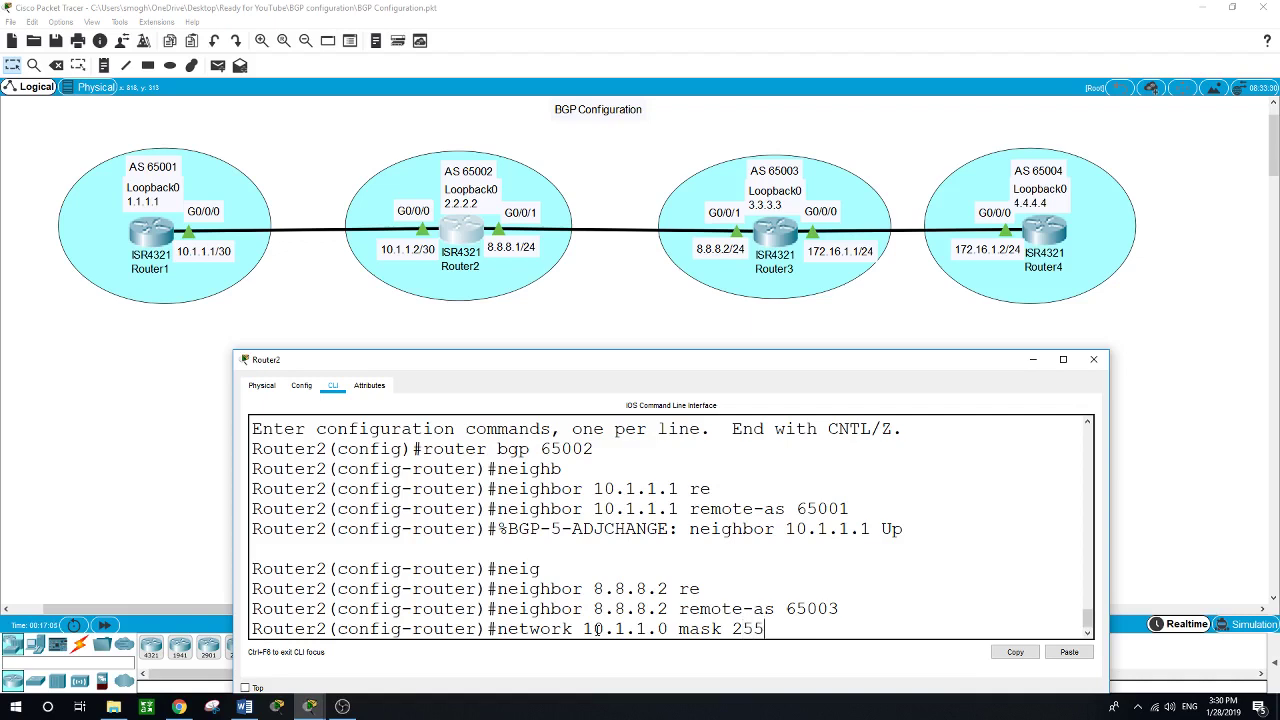
text(.255.255.0)
key(Return)
text(net)
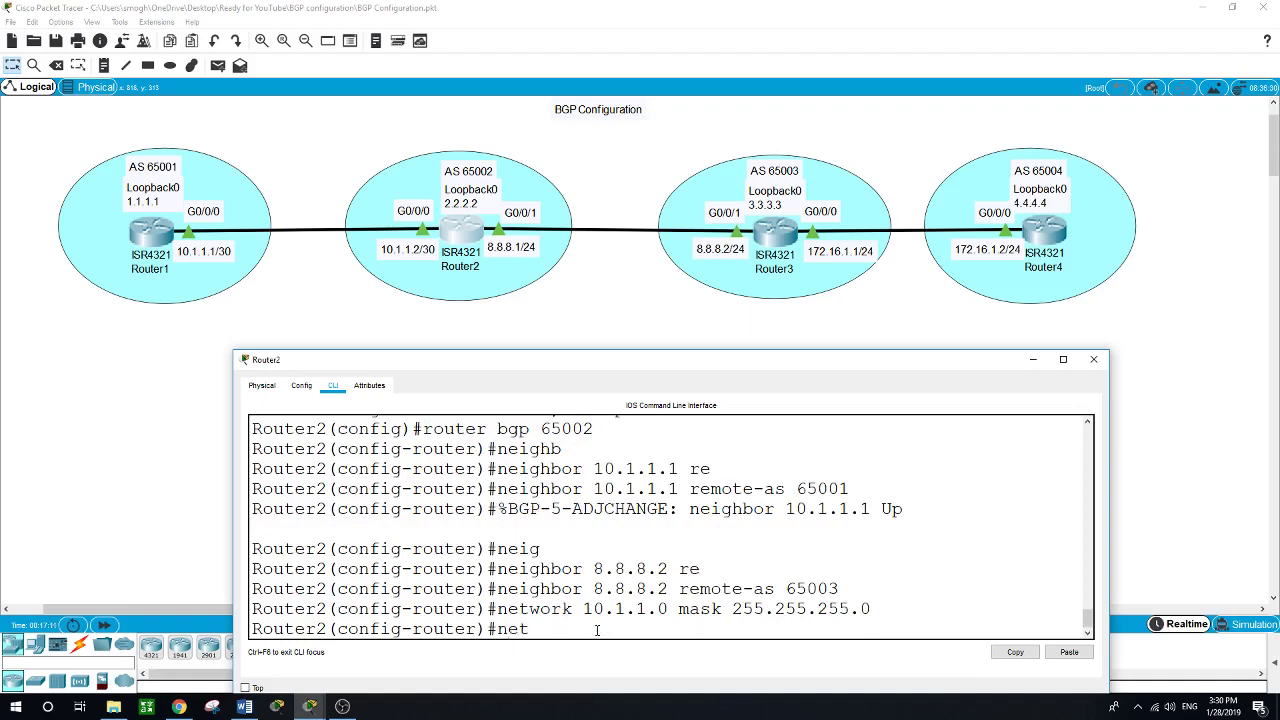
text(work)
text(2.2.2.2 mak)
key(BackSpace)
text(sk 255.2)
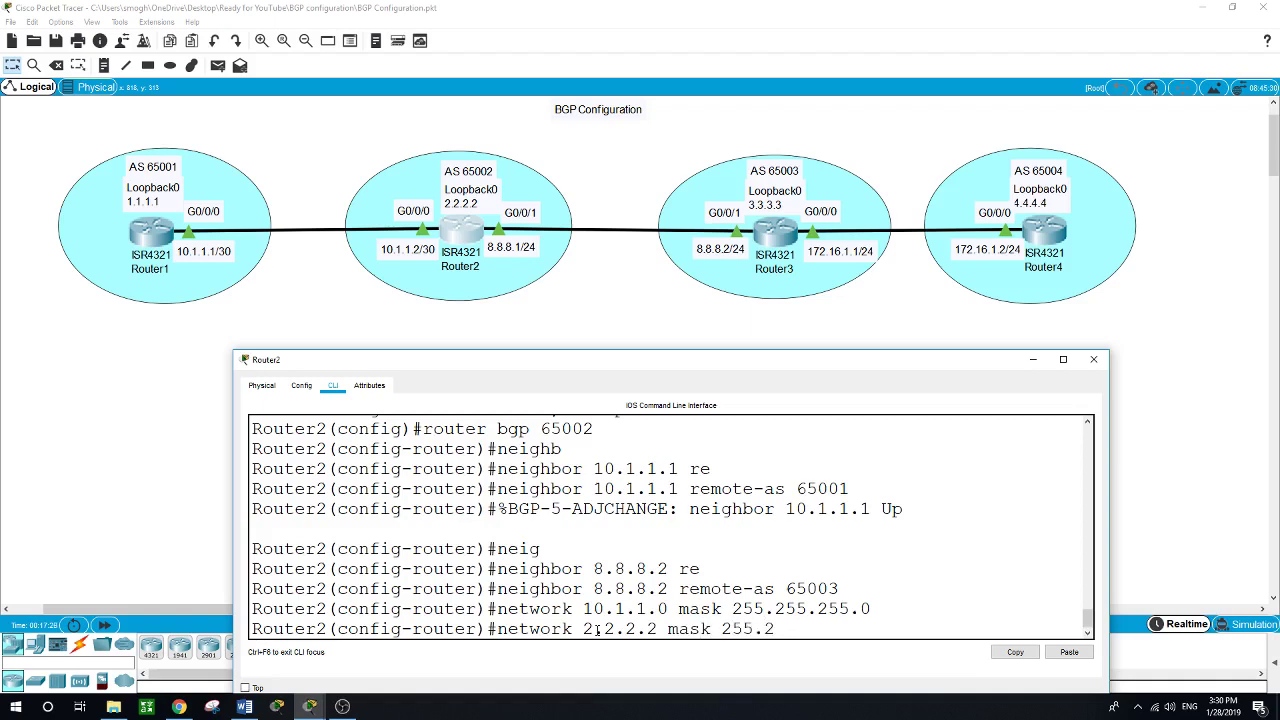
text(55.255.255.255)
key(Return)
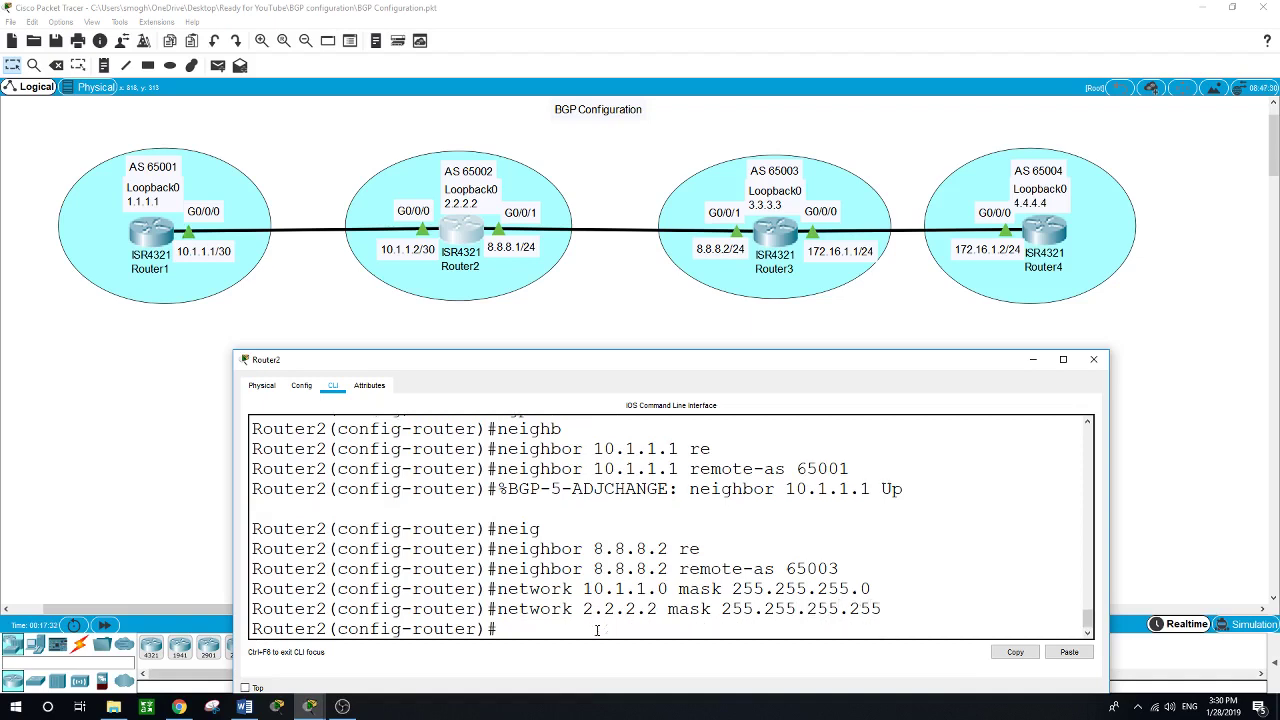
text(network 8.8.8.0 mask)
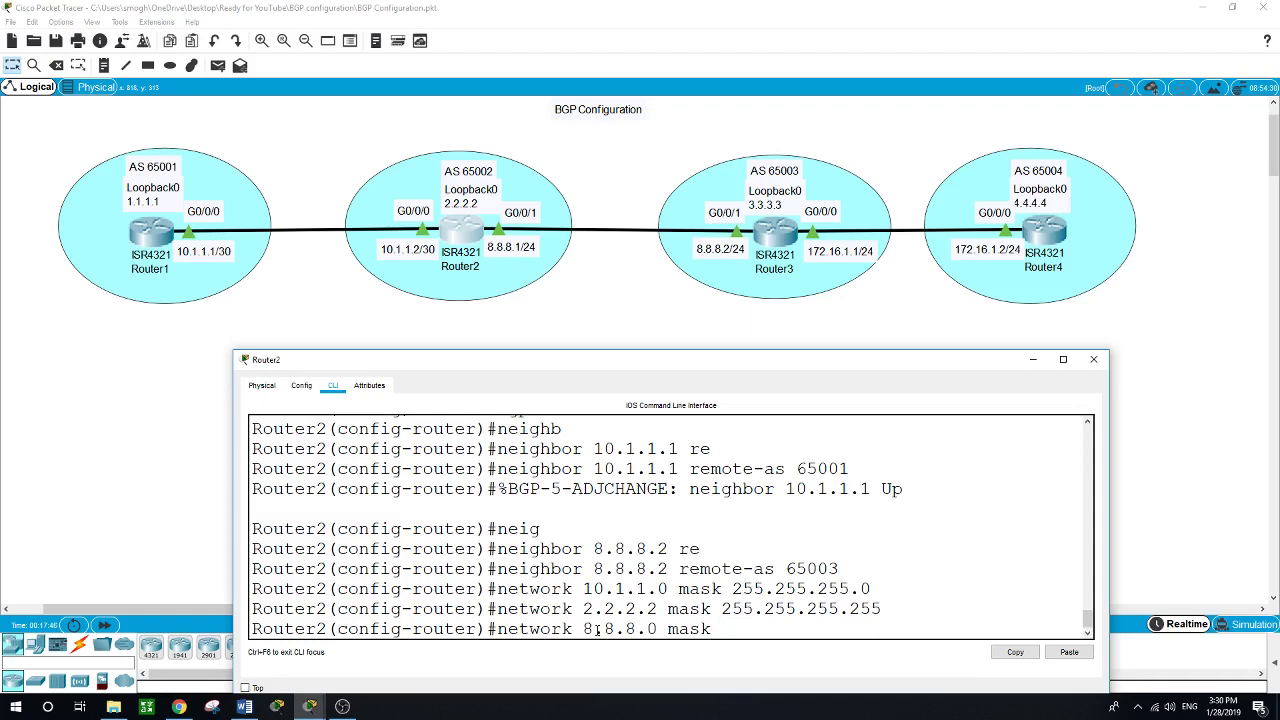
text( 255.255.255.0)
key(Return)
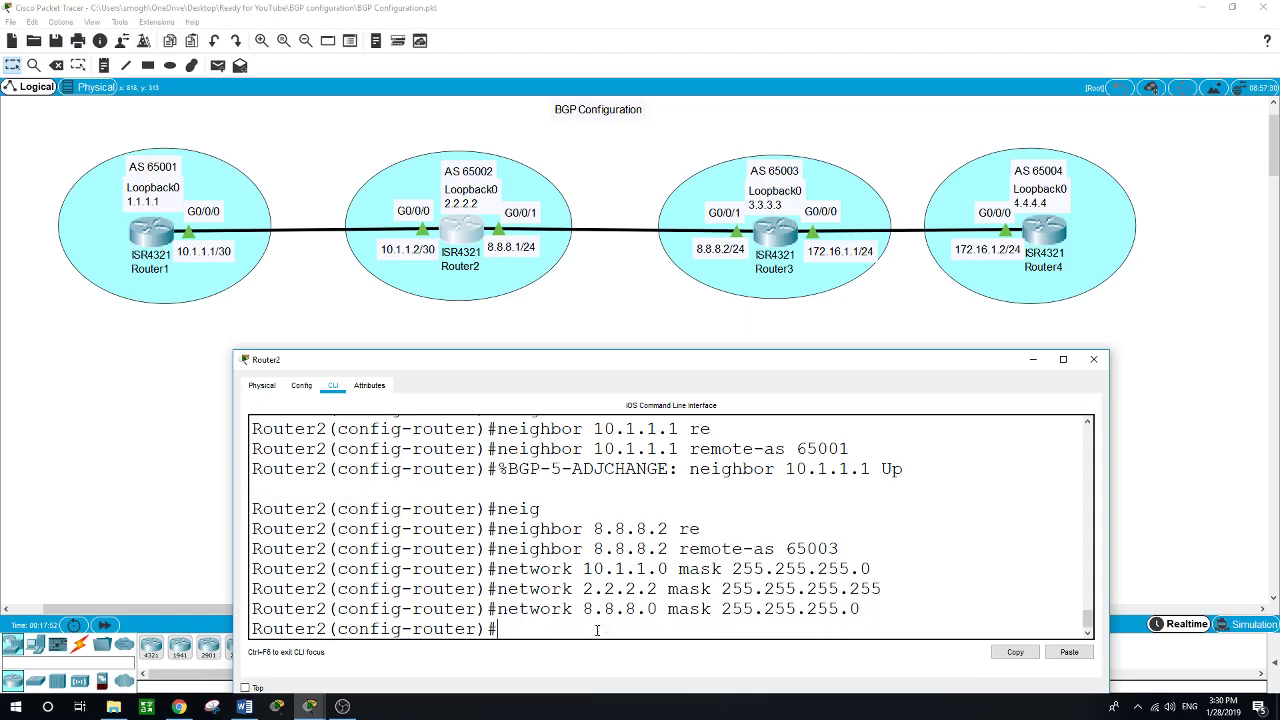
Step: Exit Router2's BGP and configuration modes back to the privileged prompt
text(exit)
key(Return)
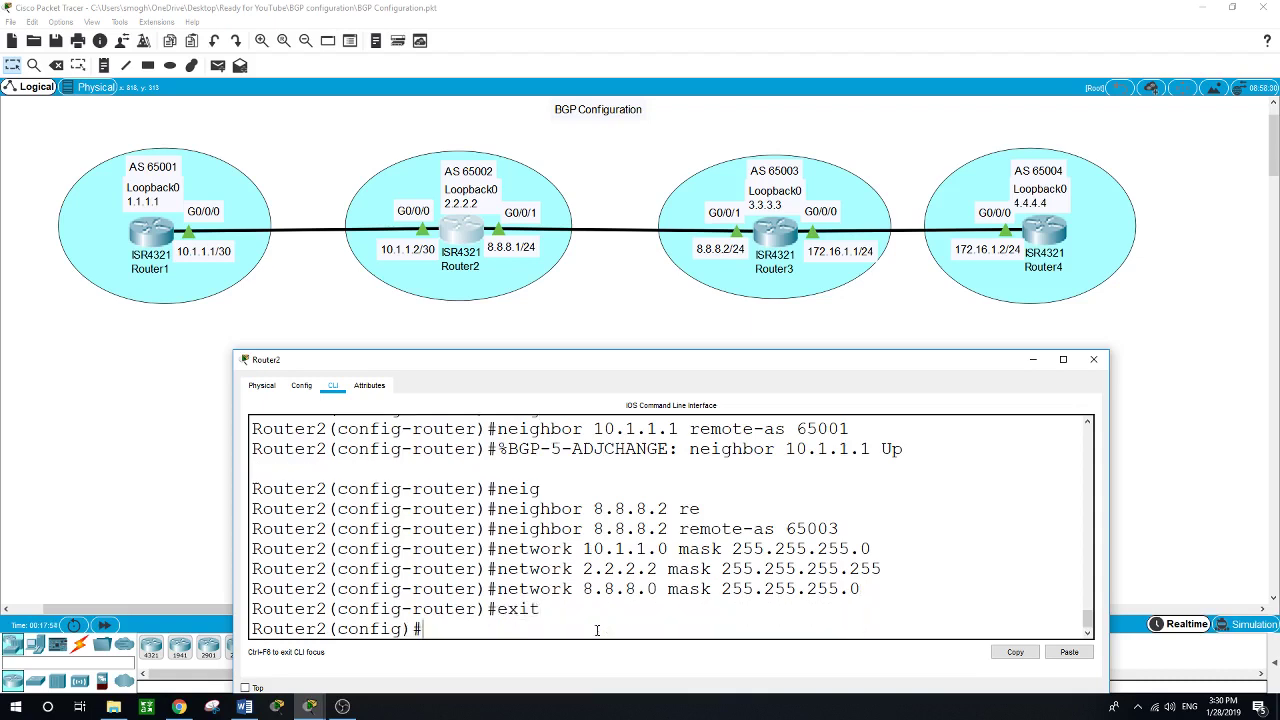
key(Return)
text(exit)
key(Return)
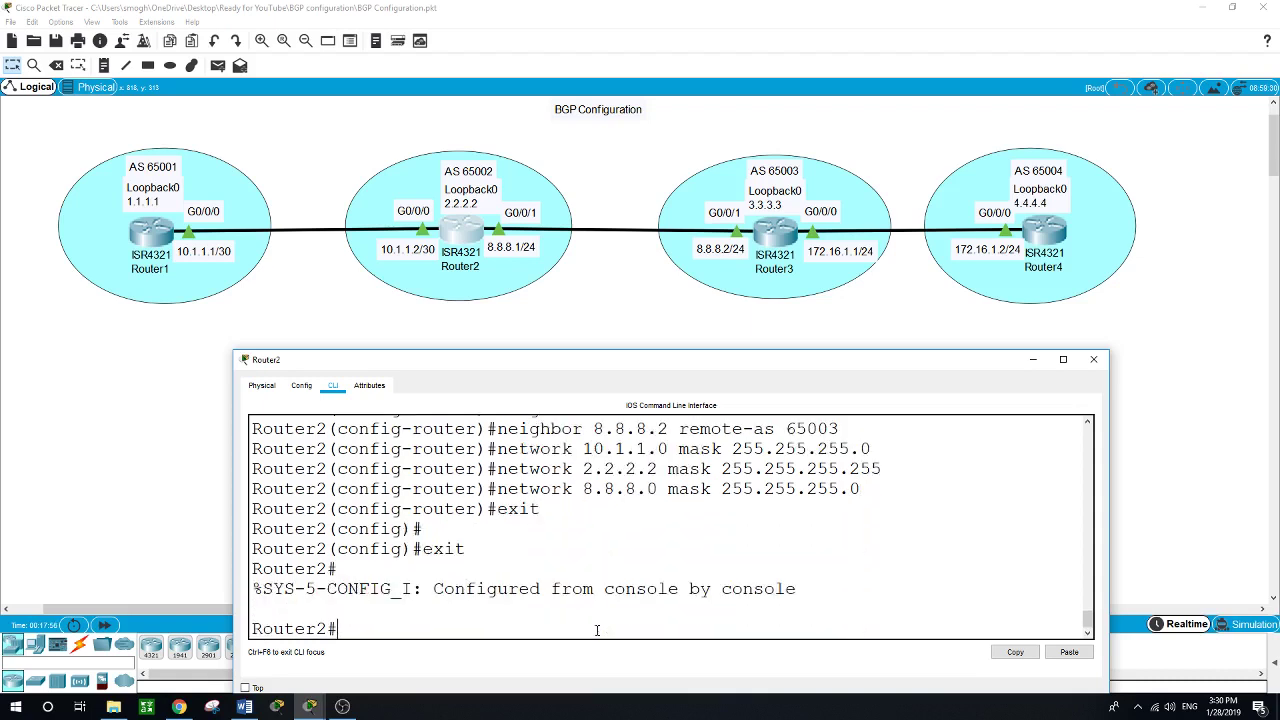
Step: Run show ip bgp on Router2 to list 1.1.1.1/32 via 10.1.1.1, plus 2.2.2.2/32 and 8.8.8.0/24
text(show ip bgp)
key(Return)
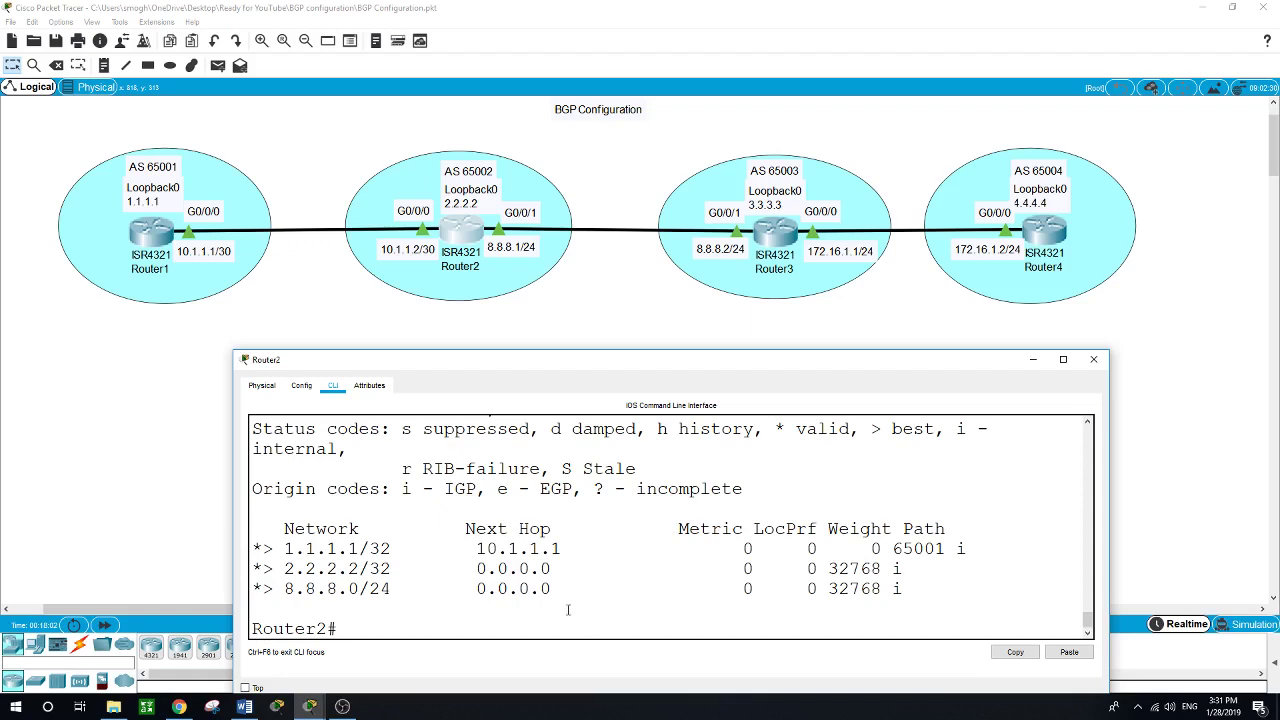
scroll(416, 563, up, 2)
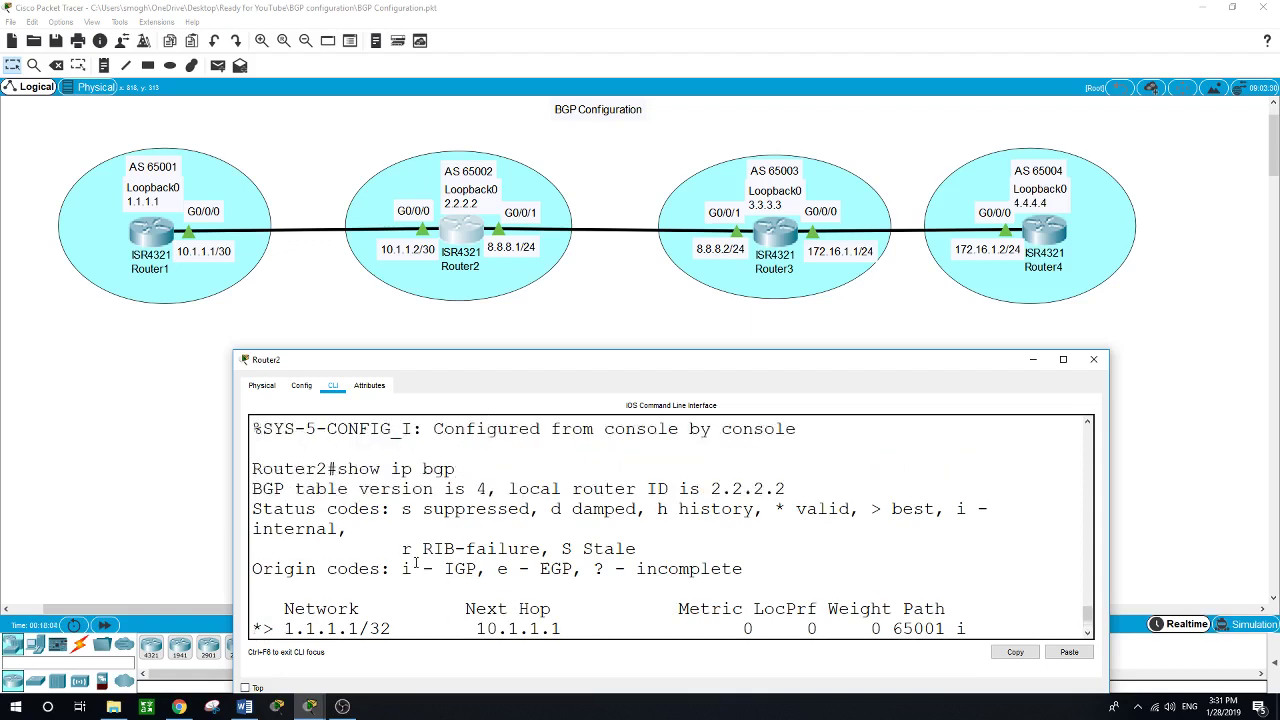
scroll(416, 563, down, 2)
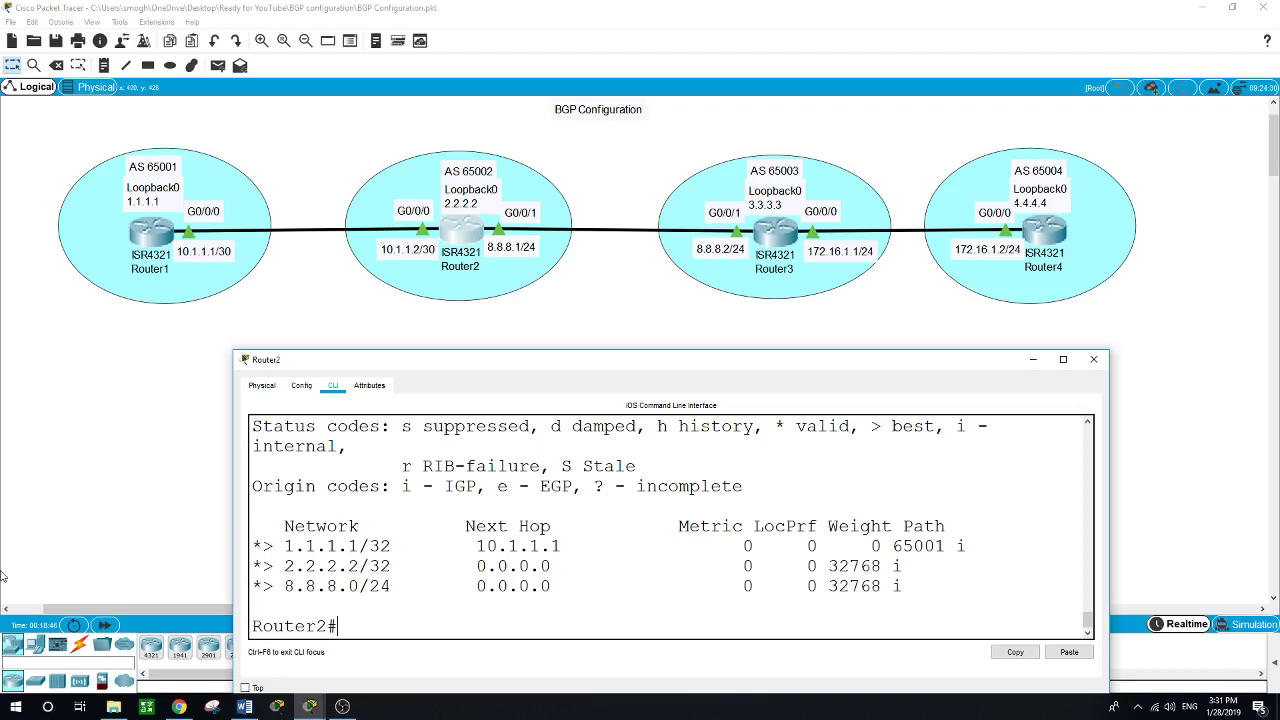
click(341, 707)
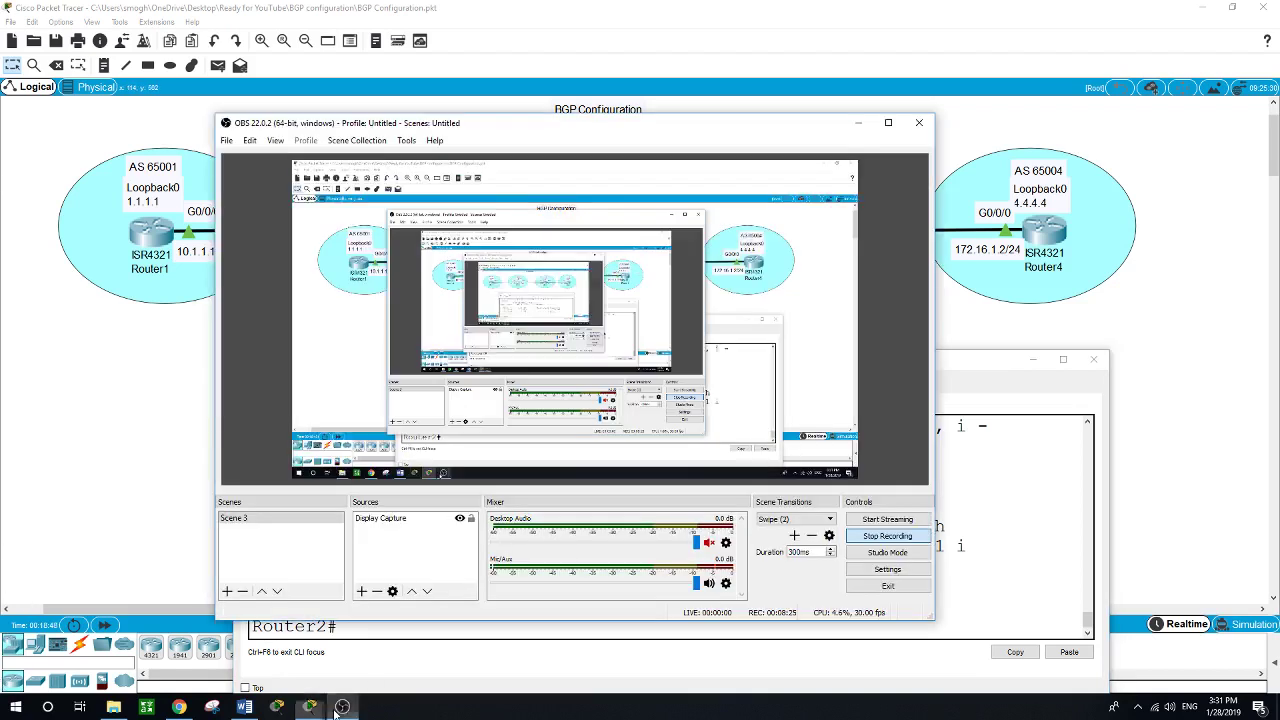